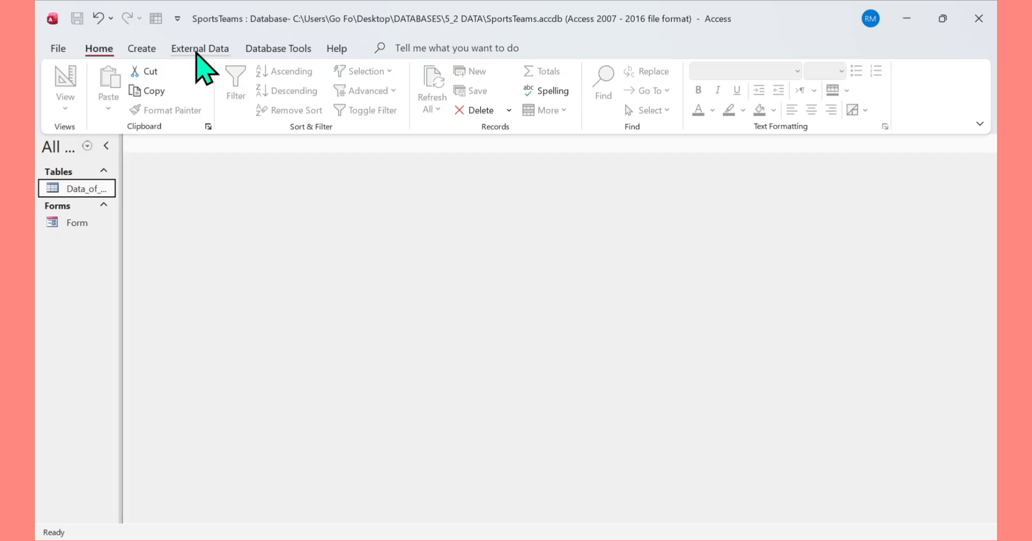
Step: Start an import of external data from an Excel file
{"action": "left_click", "coordinate": [188, 51]}
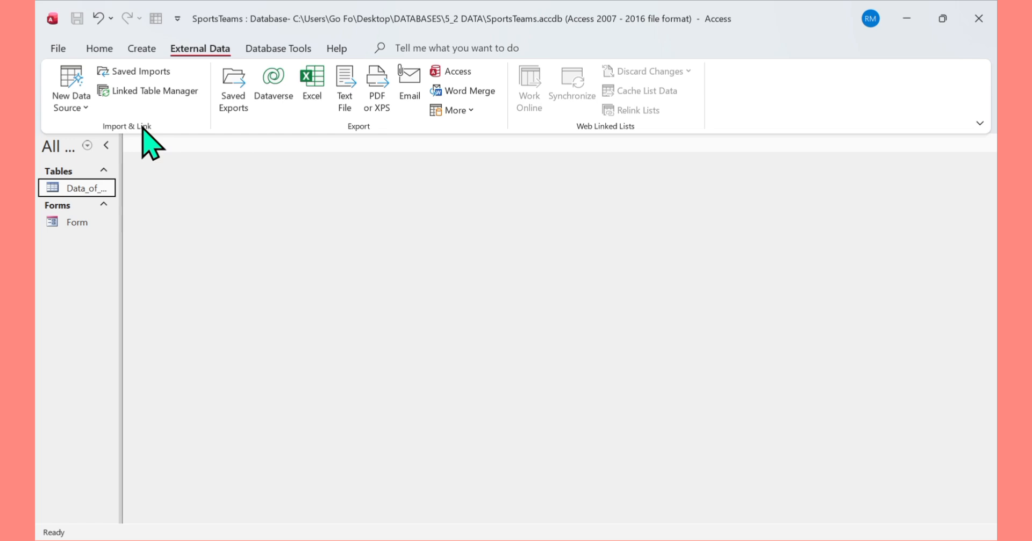
{"action": "left_click", "coordinate": [85, 108]}
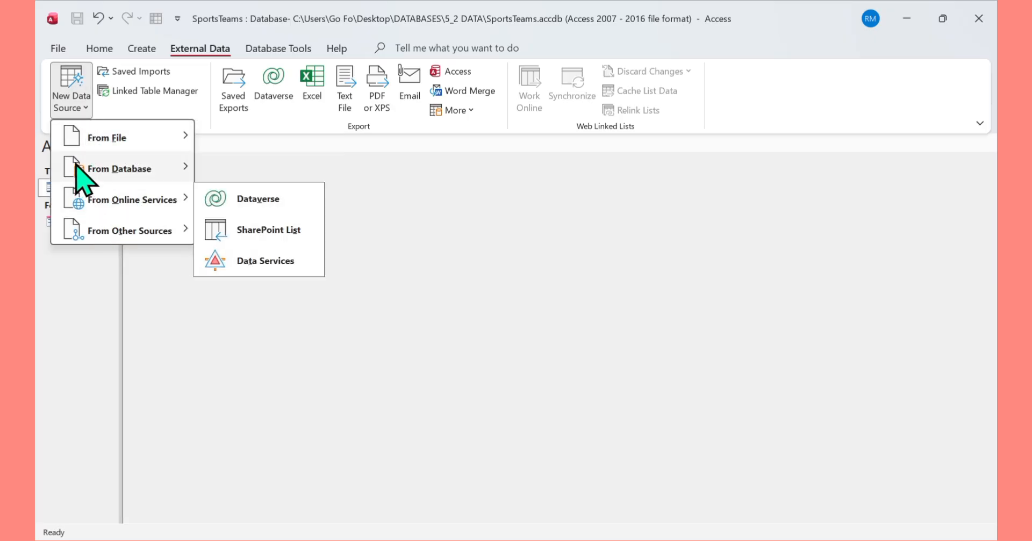
{"action": "mouse_move", "coordinate": [76, 143]}
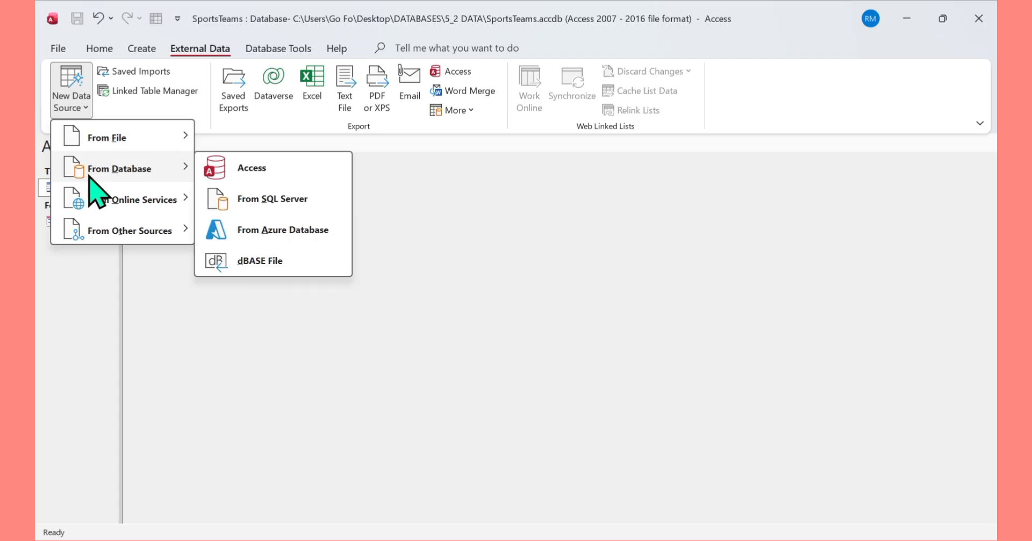
{"action": "mouse_move", "coordinate": [95, 241]}
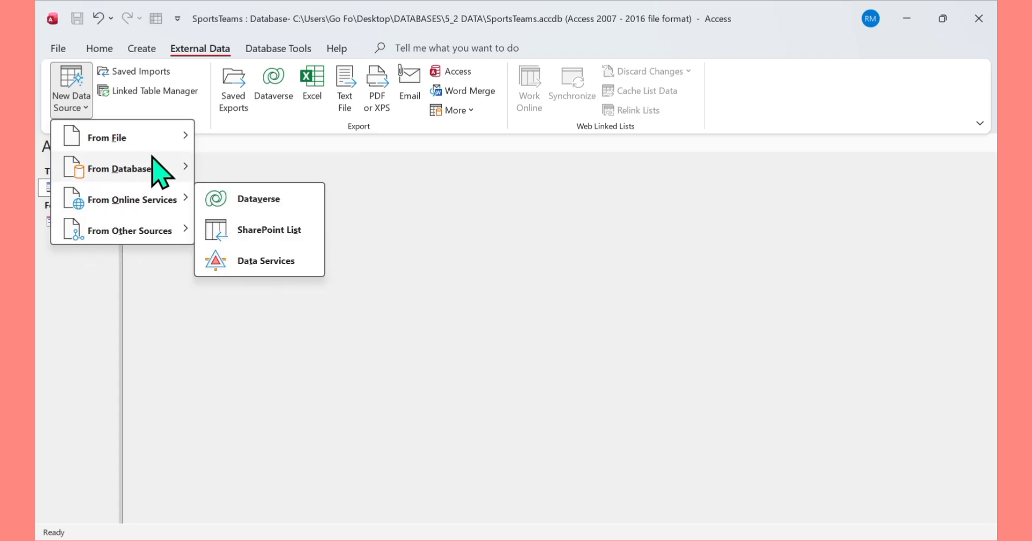
{"action": "mouse_move", "coordinate": [147, 142]}
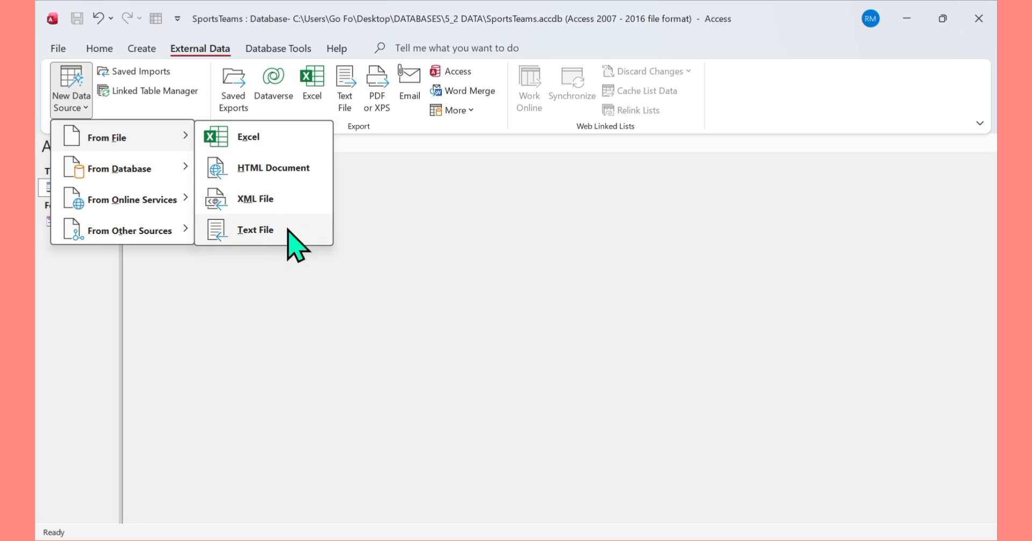
{"action": "left_click", "coordinate": [259, 159]}
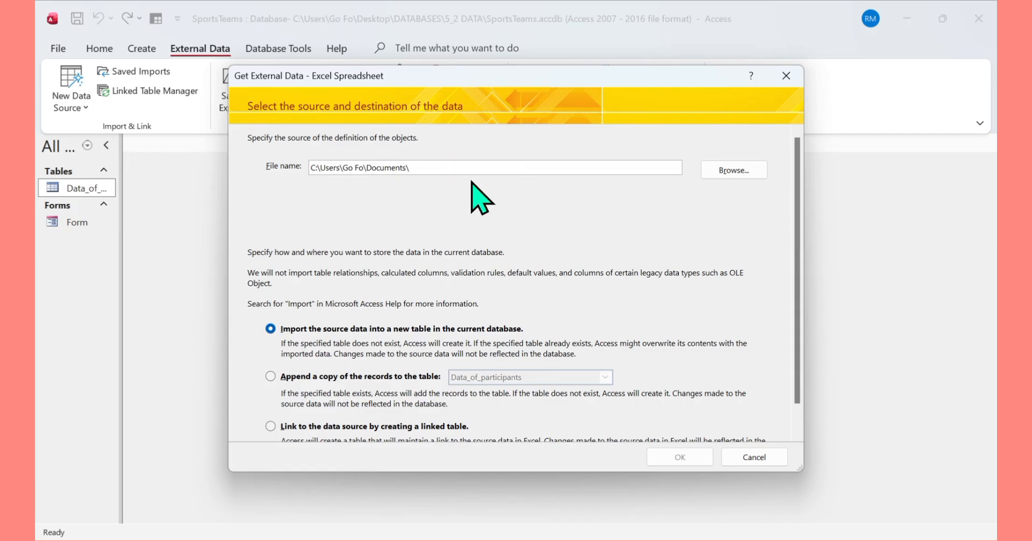
Step: Choose Choir.xlsx from the 5_2 DATA folder as the source and import it into a new table in the current database
{"action": "left_click", "coordinate": [722, 172]}
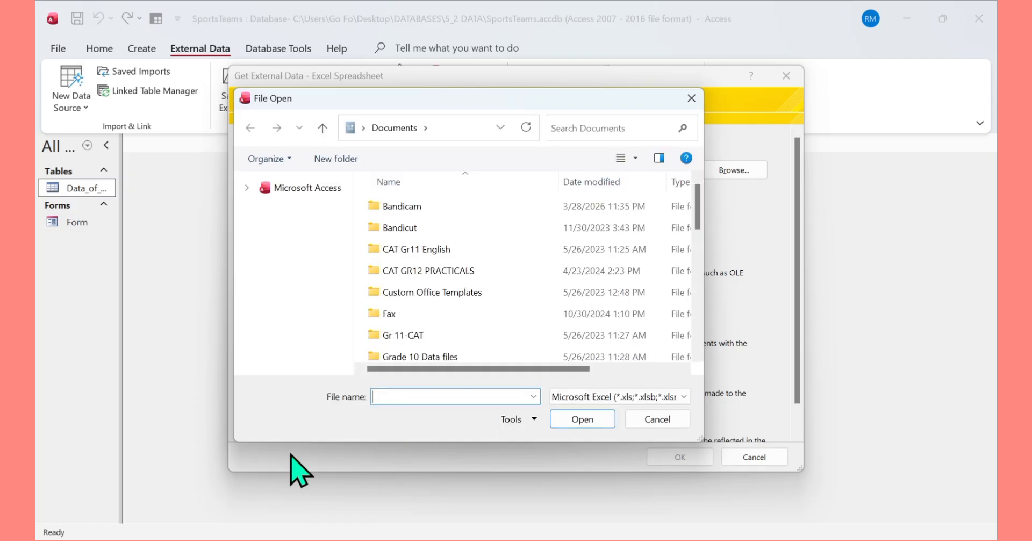
{"action": "scroll", "coordinate": [348, 354], "scroll_direction": "down", "scroll_amount": 2}
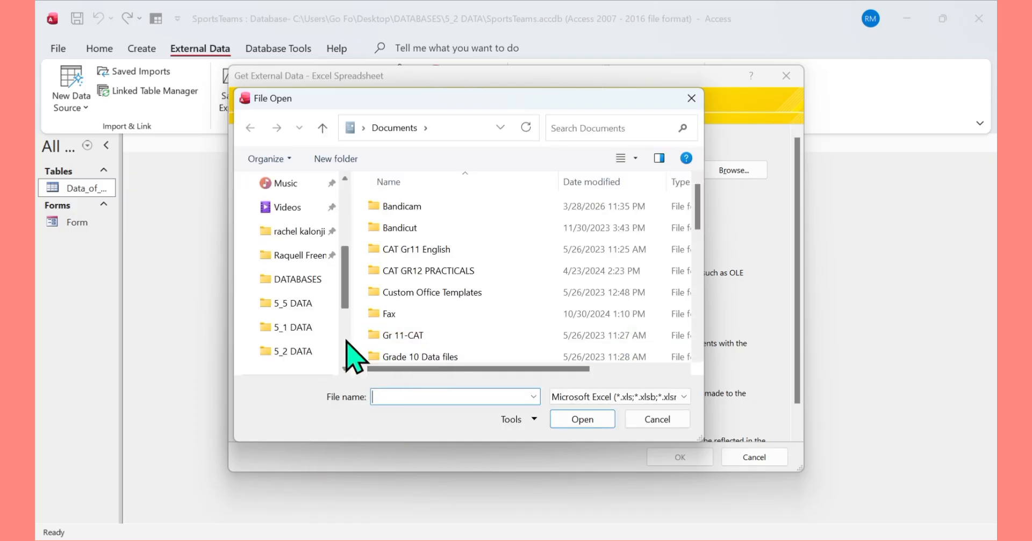
{"action": "left_click", "coordinate": [309, 352]}
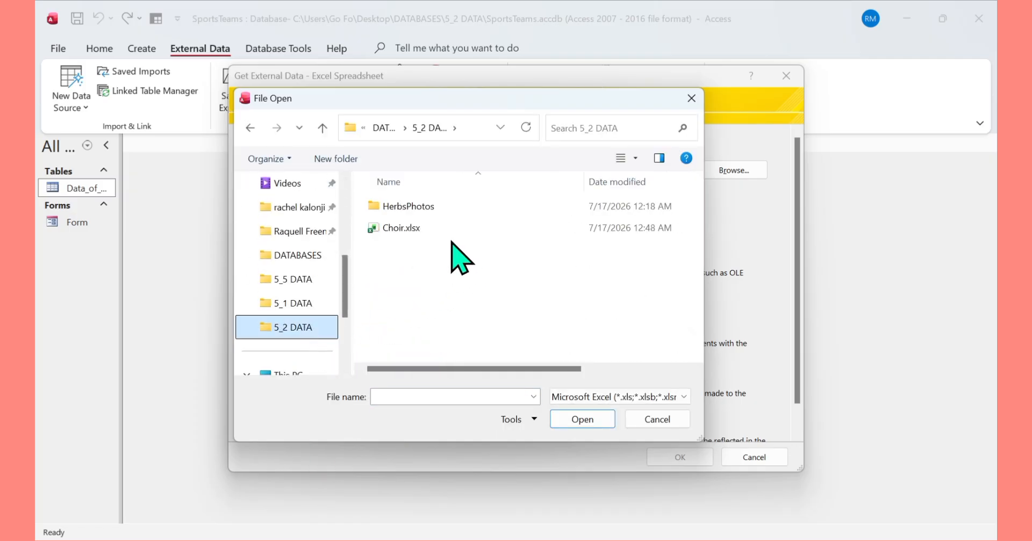
{"action": "left_click", "coordinate": [428, 227]}
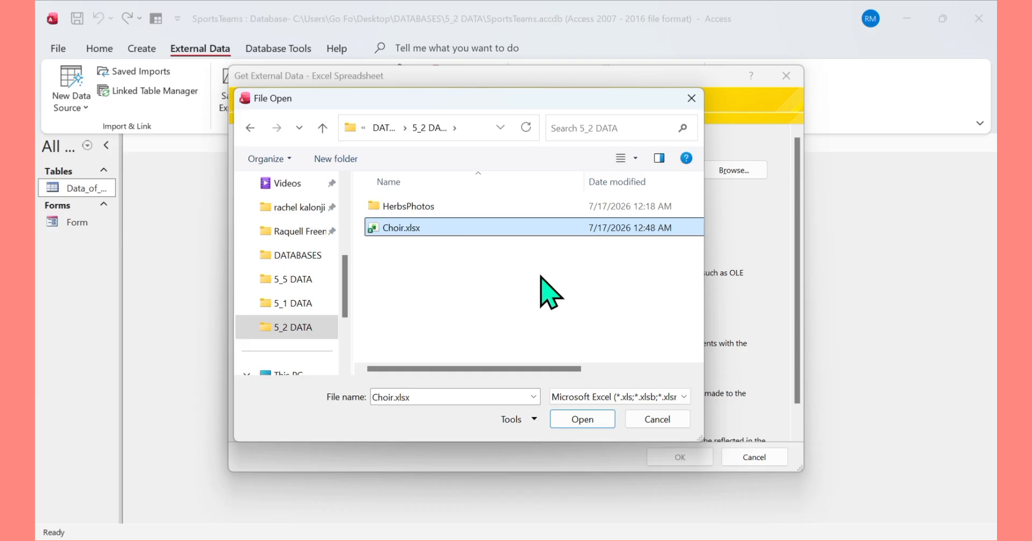
{"action": "left_click", "coordinate": [580, 418]}
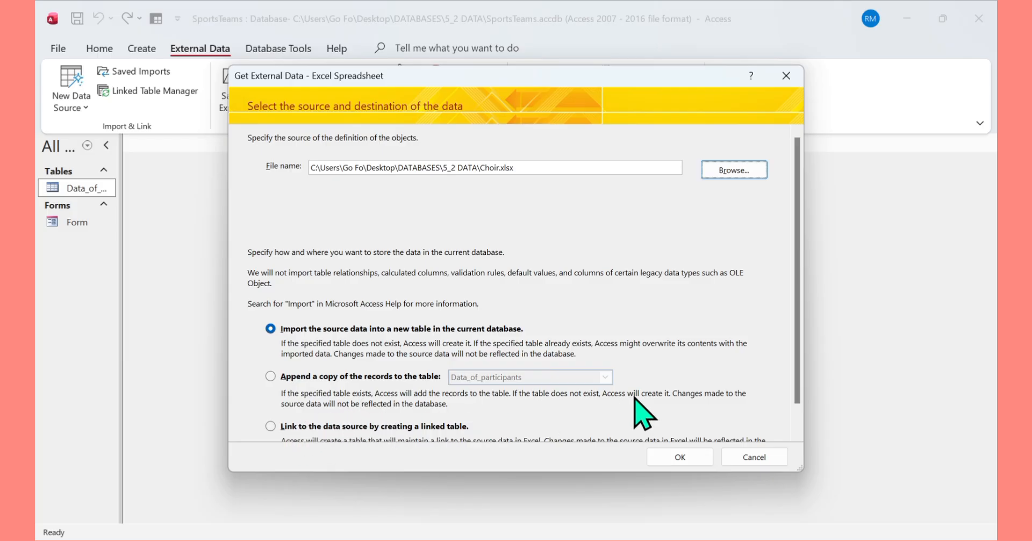
{"action": "left_click", "coordinate": [680, 457]}
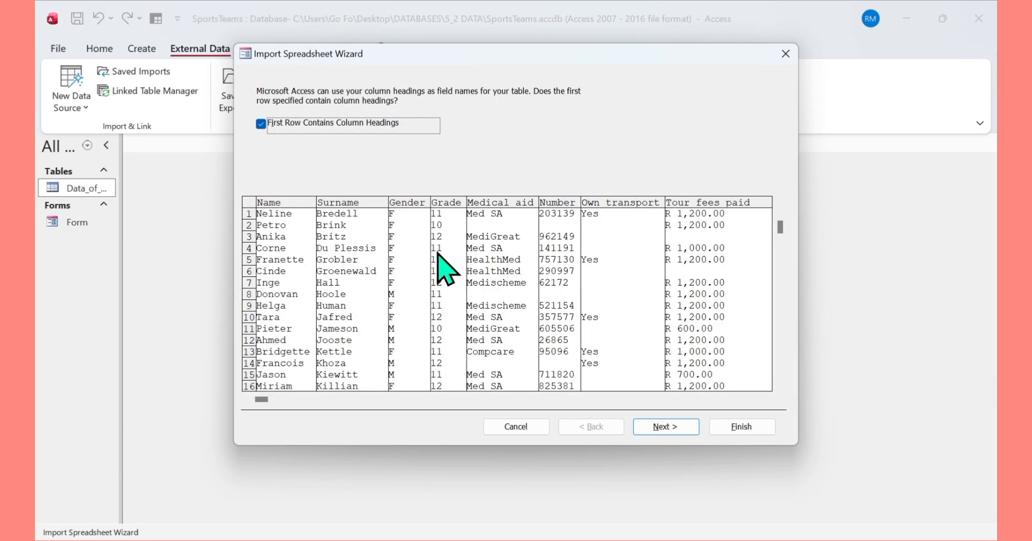
Step: Keep the first row as column headings and continue to the field options
{"action": "left_click", "coordinate": [265, 131]}
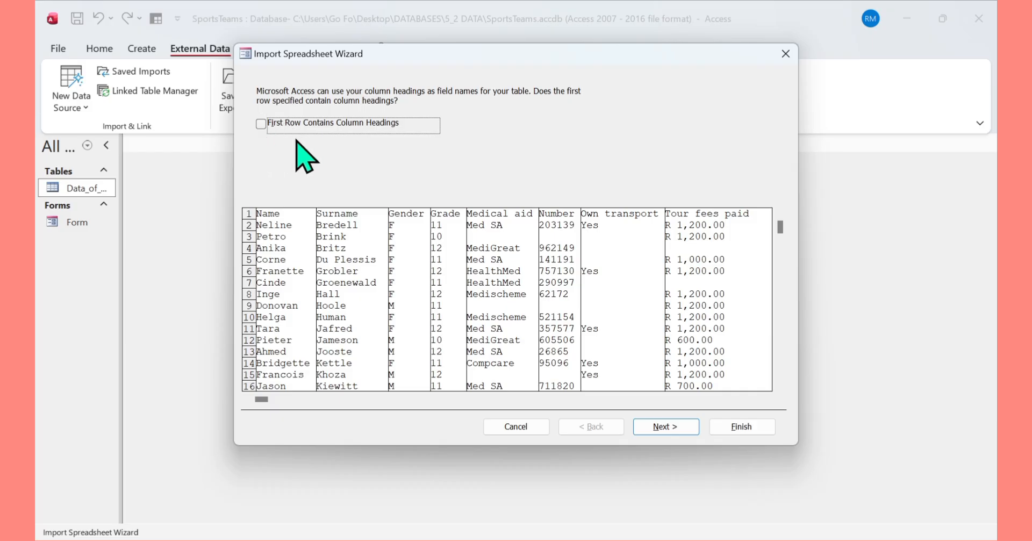
{"action": "left_click", "coordinate": [266, 125]}
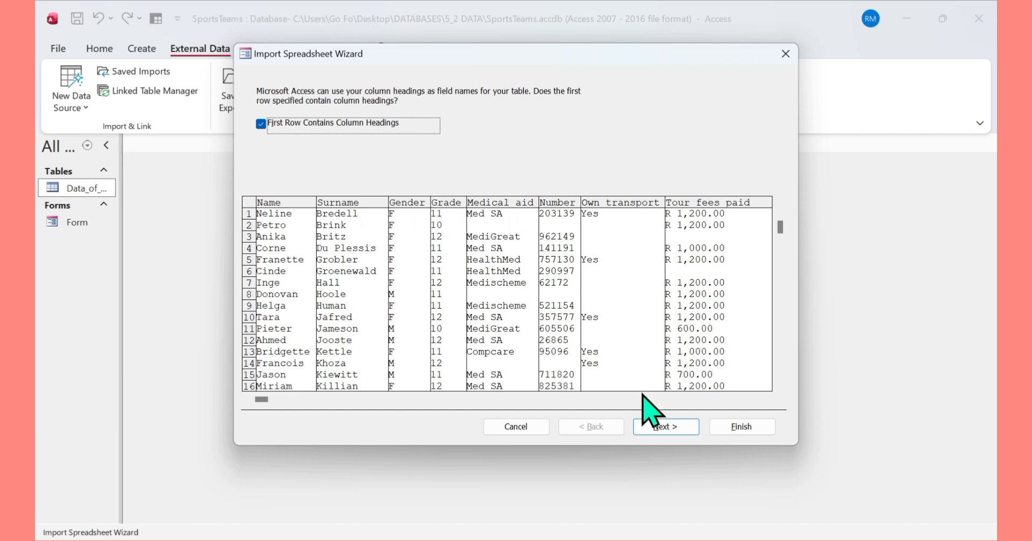
{"action": "left_click", "coordinate": [666, 426]}
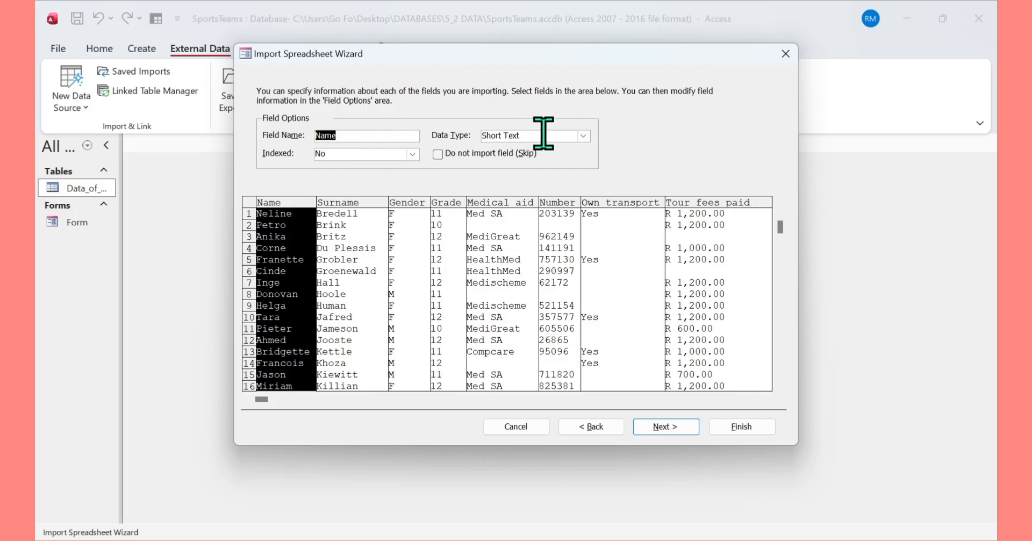
Step: Review the field options from Surname through Number and set the Own transport field's data type to Yes/No
{"action": "left_click", "coordinate": [345, 207]}
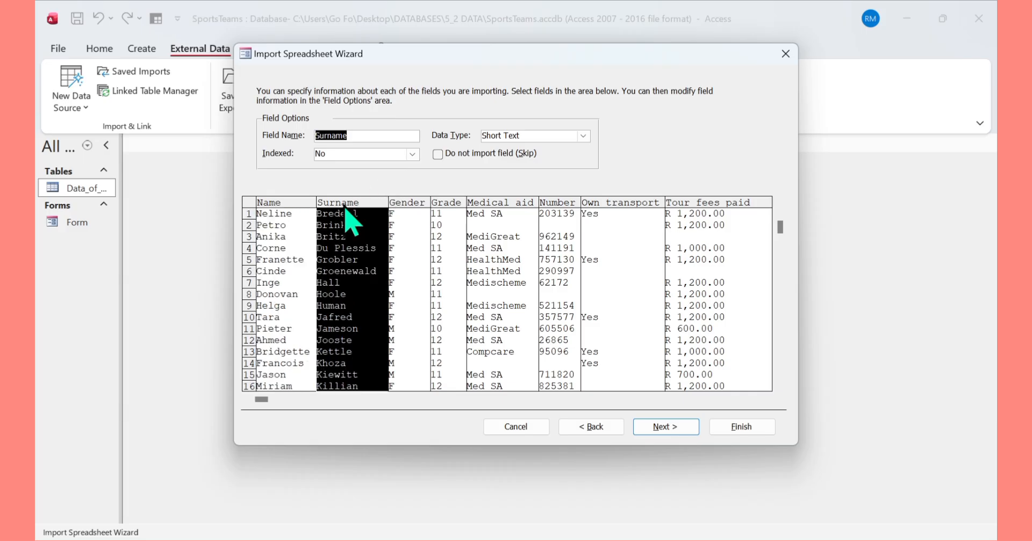
{"action": "left_click", "coordinate": [406, 206]}
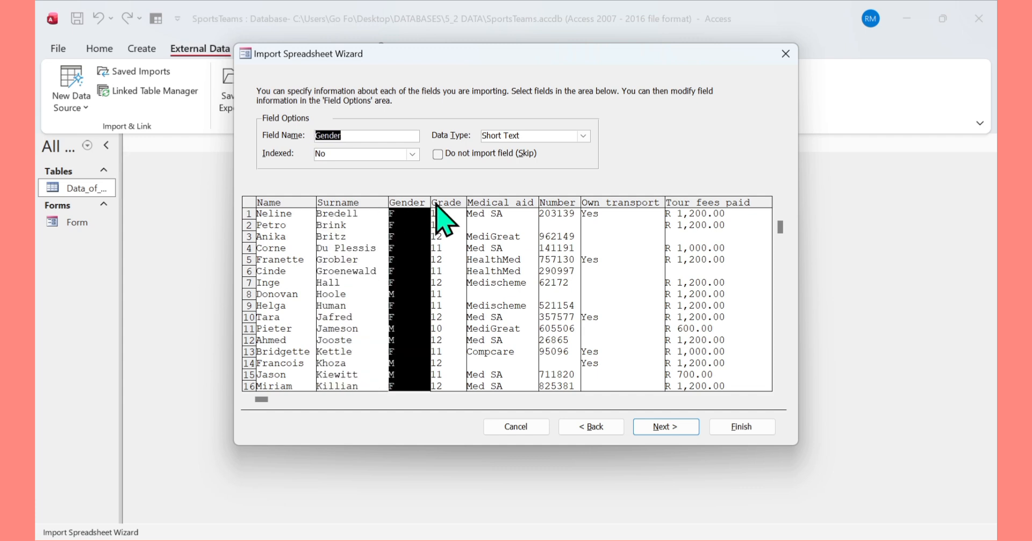
{"action": "left_click", "coordinate": [437, 206]}
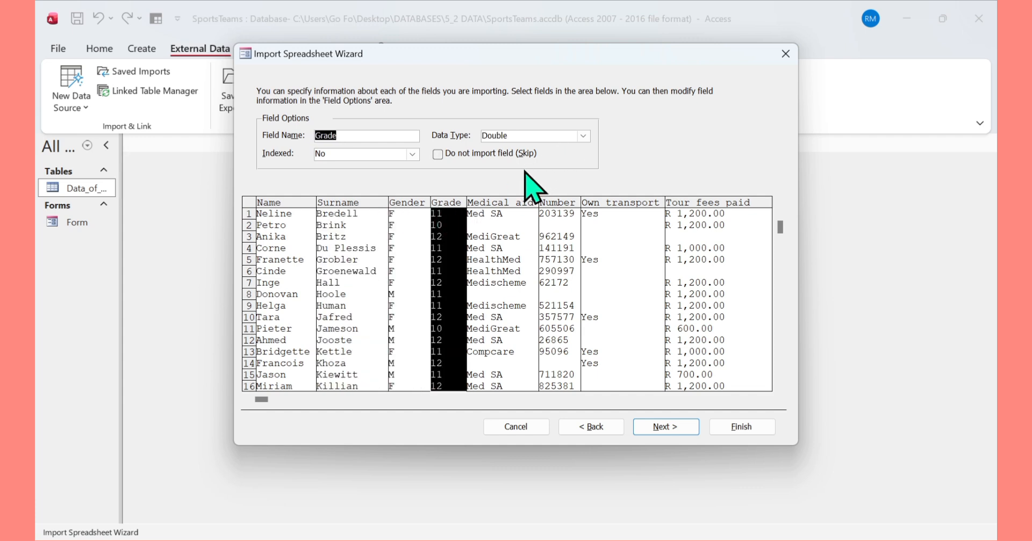
{"action": "left_click", "coordinate": [502, 203]}
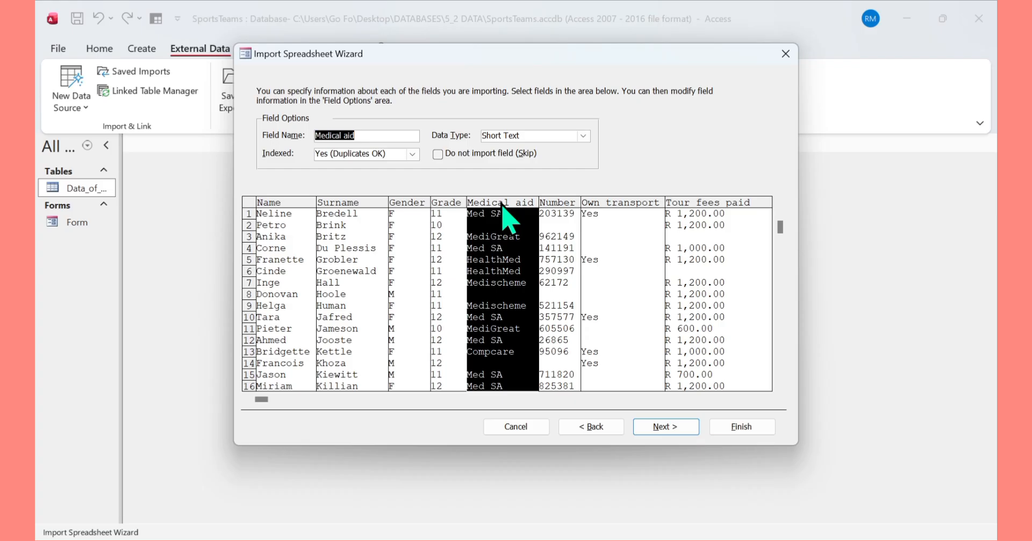
{"action": "left_click", "coordinate": [551, 205]}
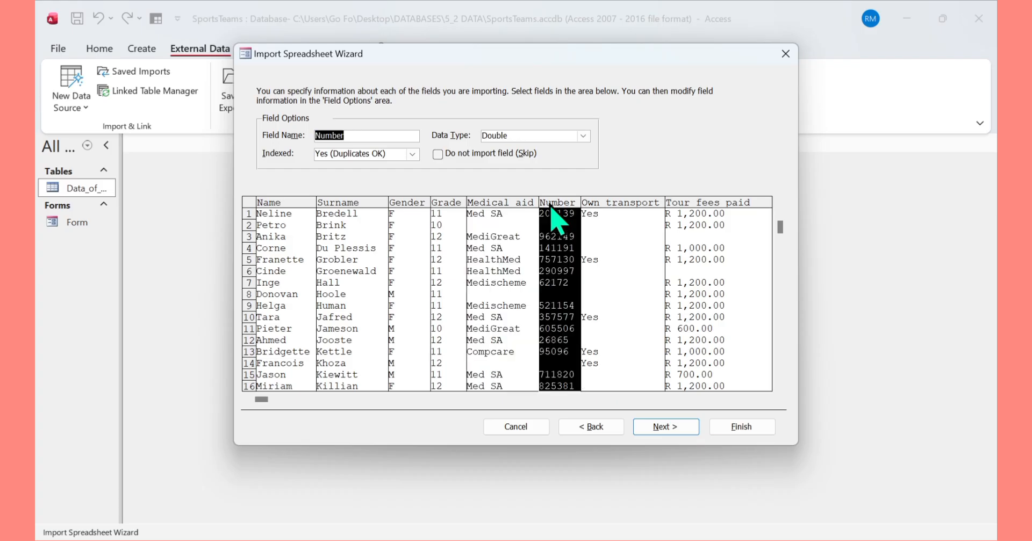
{"action": "left_click", "coordinate": [605, 205]}
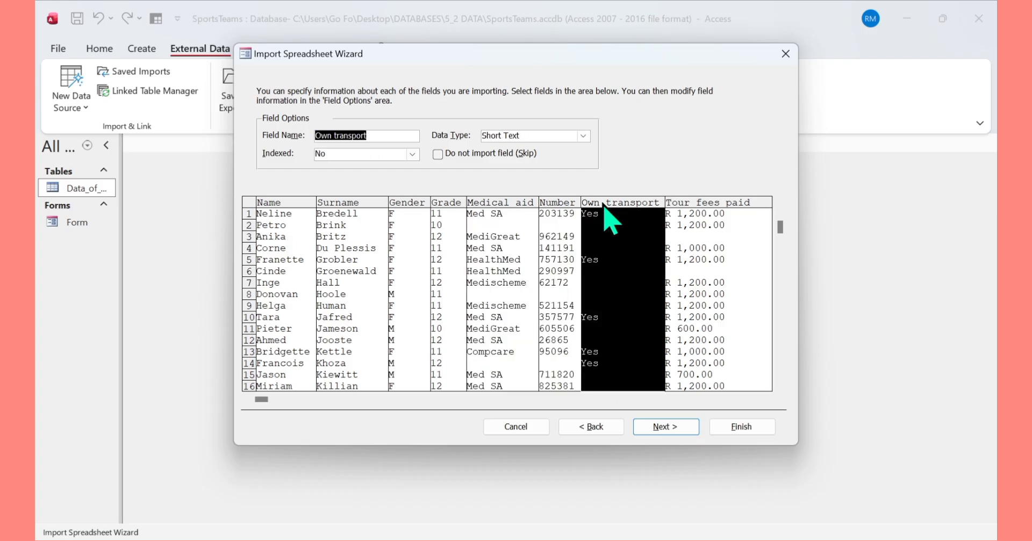
{"action": "left_click", "coordinate": [583, 136]}
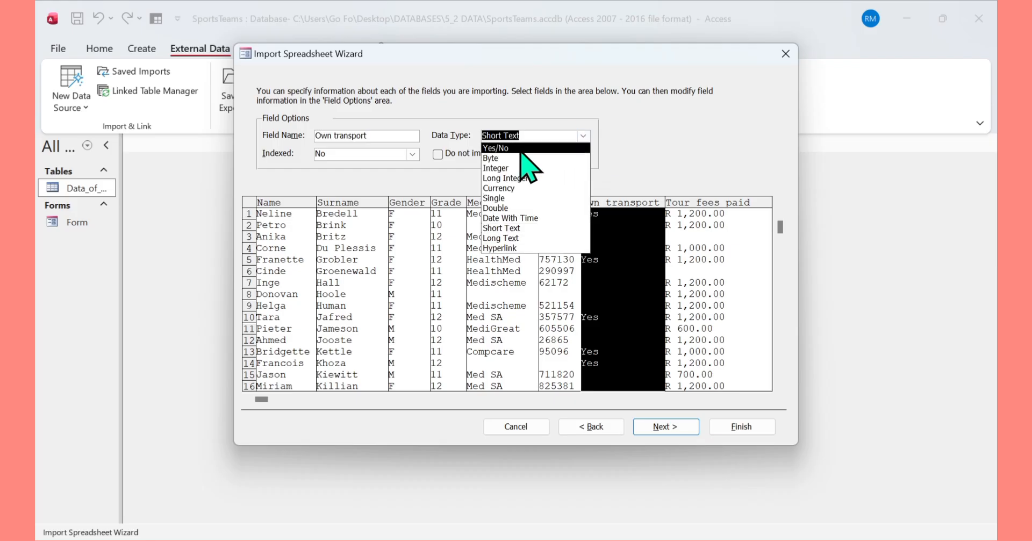
{"action": "left_click", "coordinate": [522, 150]}
Step: Check the Tour fees paid field's options and exclude the Medical aid field from the import
{"action": "left_click", "coordinate": [690, 207]}
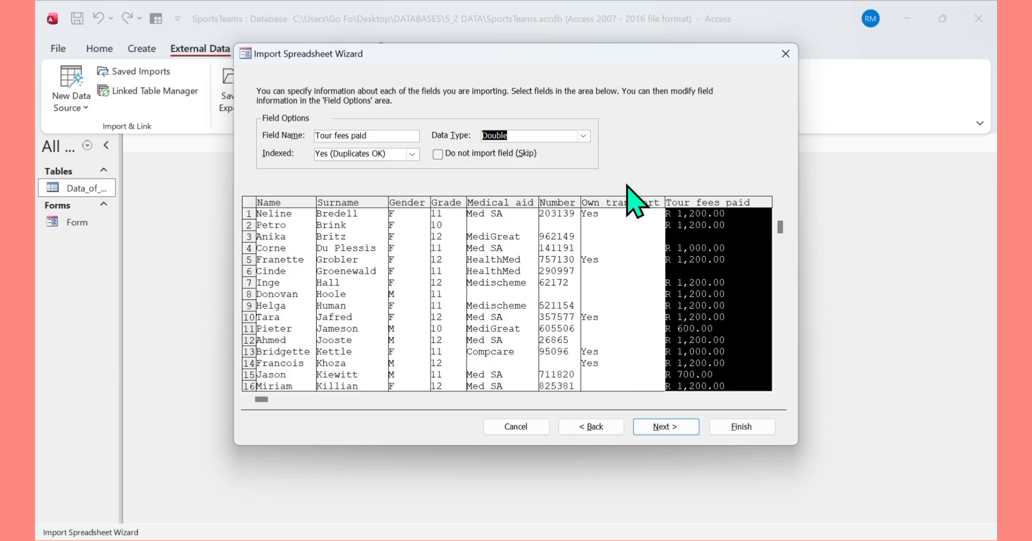
{"action": "left_click", "coordinate": [502, 207]}
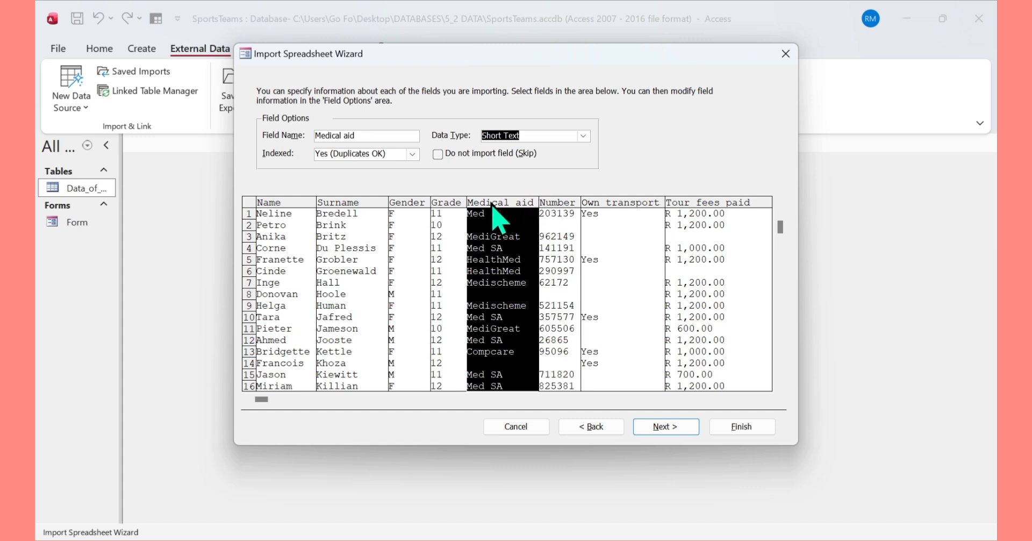
{"action": "left_click", "coordinate": [437, 156]}
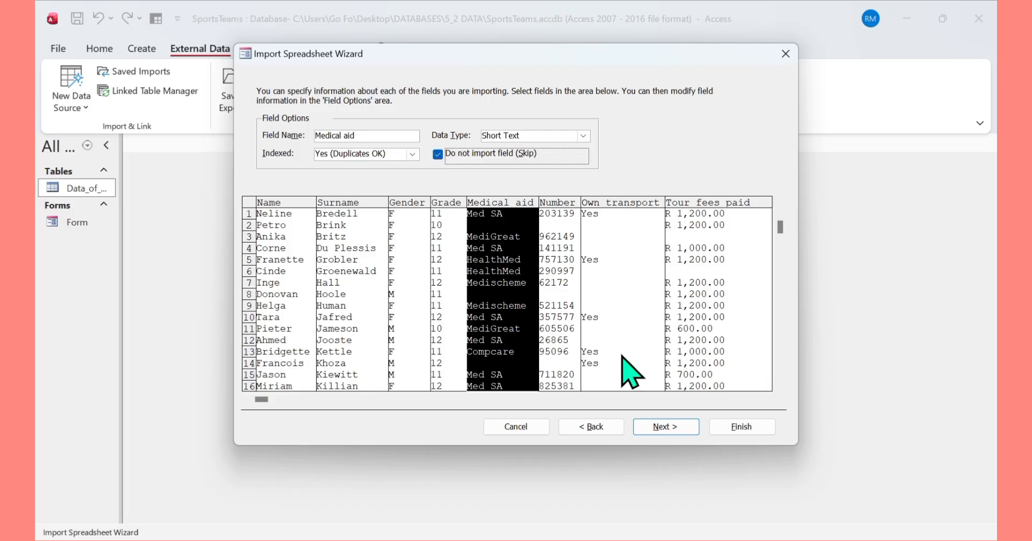
{"action": "left_click", "coordinate": [663, 428]}
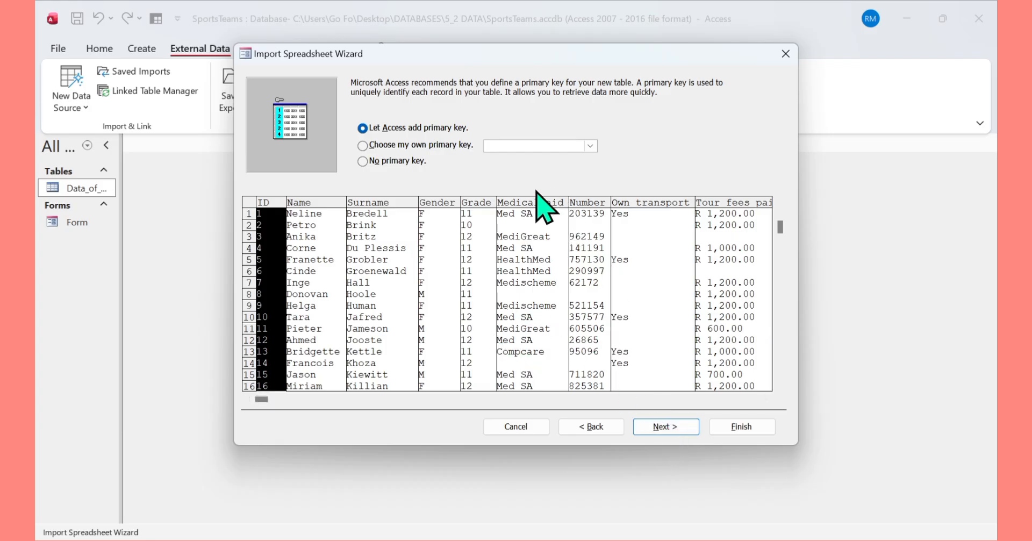
Step: Go through the primary key options and settle on letting Access add the primary key
{"action": "left_click", "coordinate": [590, 146]}
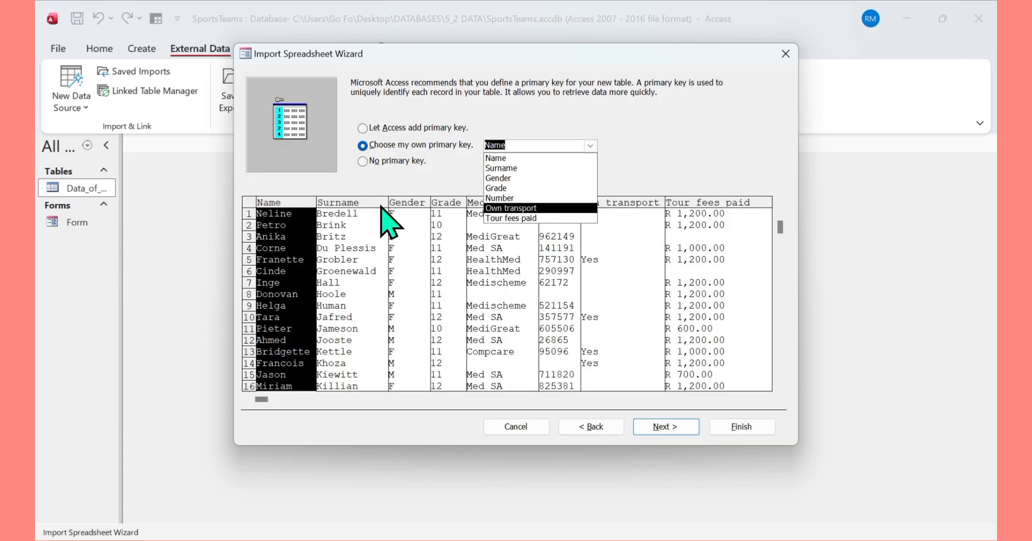
{"action": "left_click", "coordinate": [362, 162]}
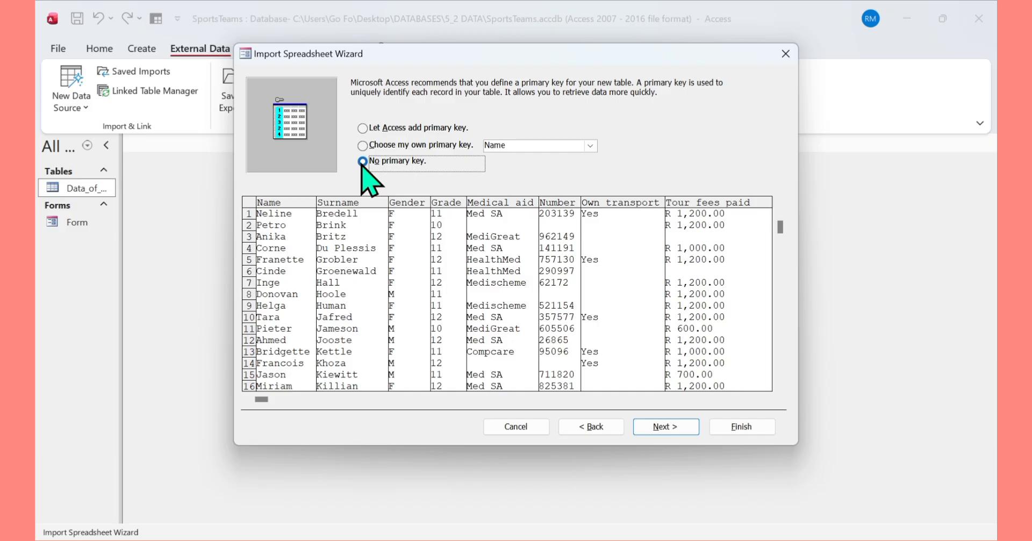
{"action": "left_click", "coordinate": [364, 129]}
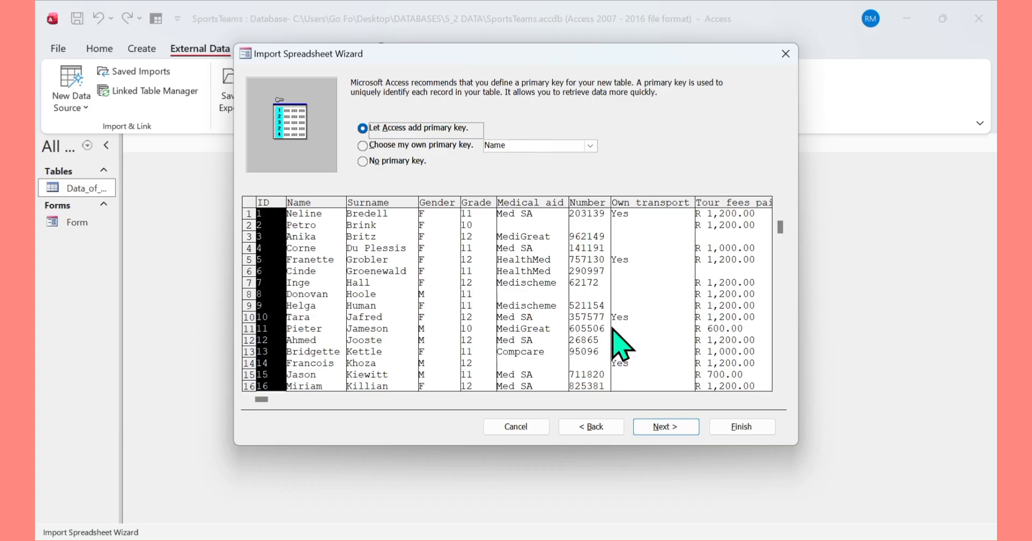
{"action": "left_click", "coordinate": [661, 426]}
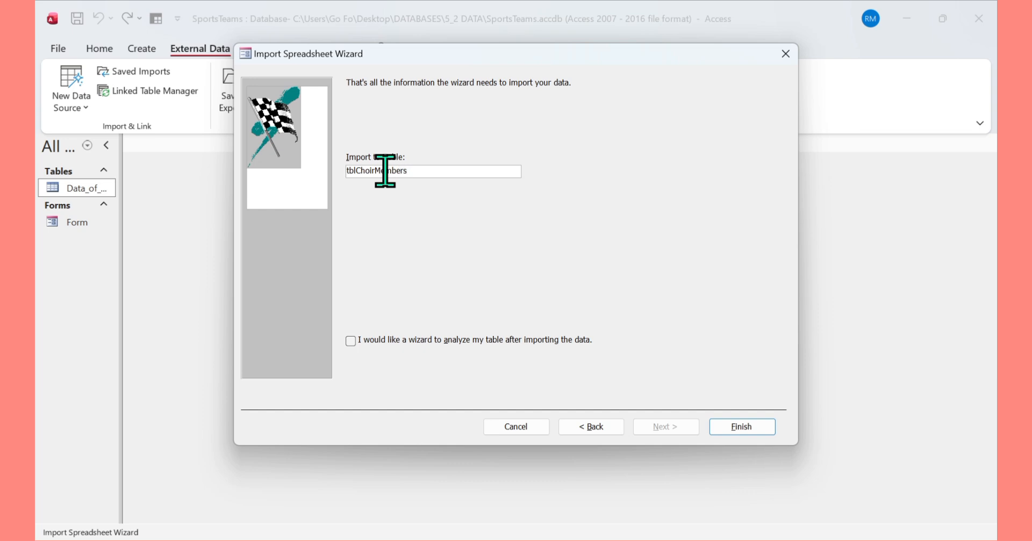
Step: Finish importing the data into the table tblChoirMembers without saving the import steps
{"action": "left_click", "coordinate": [747, 430]}
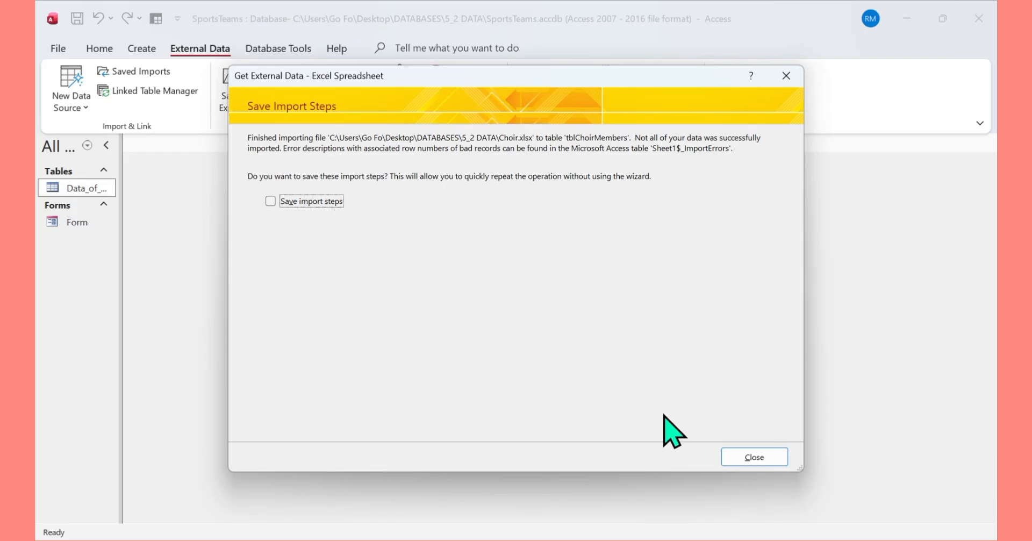
{"action": "left_click", "coordinate": [753, 458]}
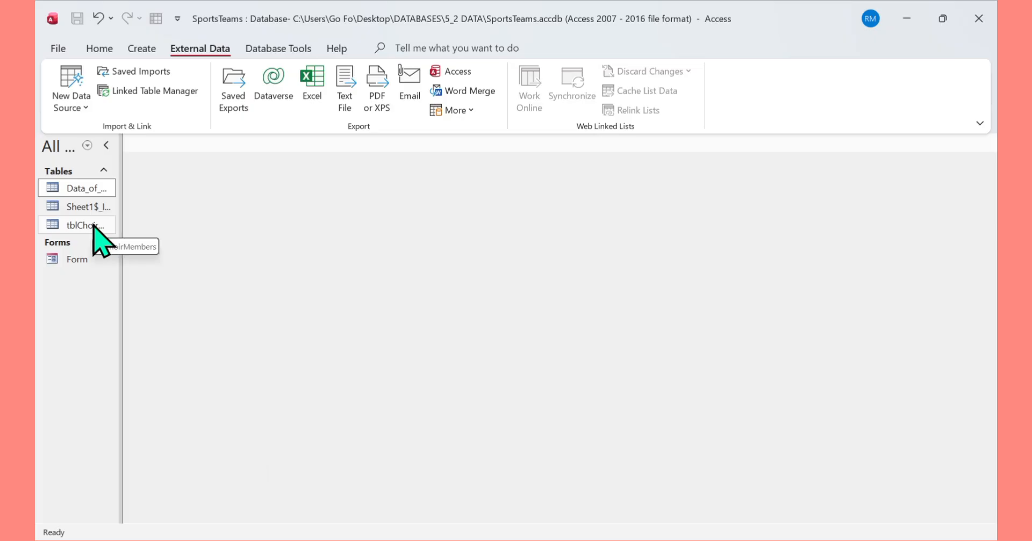
Step: Open the Sheet1$_ImportErrors table to examine the logged import errors, and close it
{"action": "left_click", "coordinate": [86, 208]}
{"action": "double_click", "coordinate": [85, 208]}
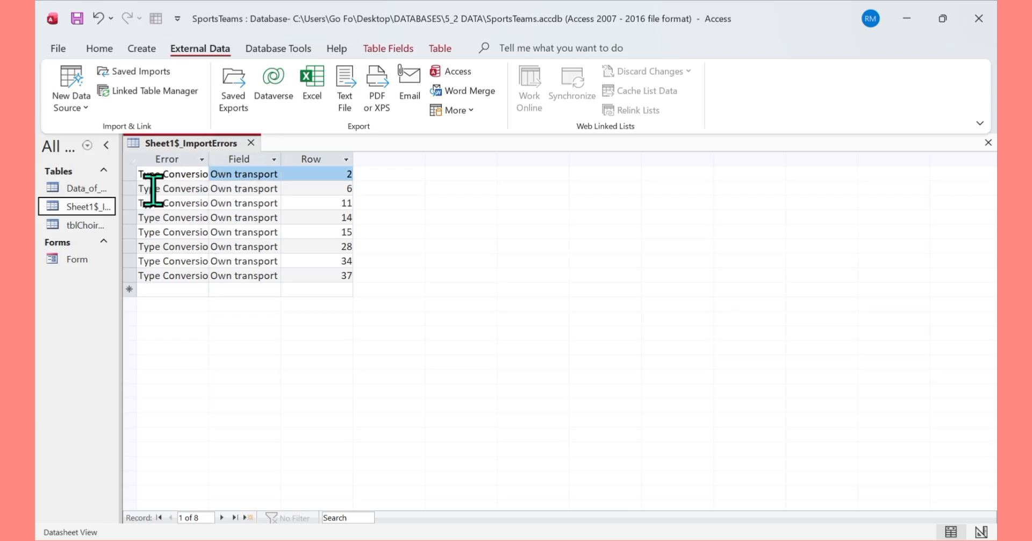
{"action": "left_click", "coordinate": [250, 143]}
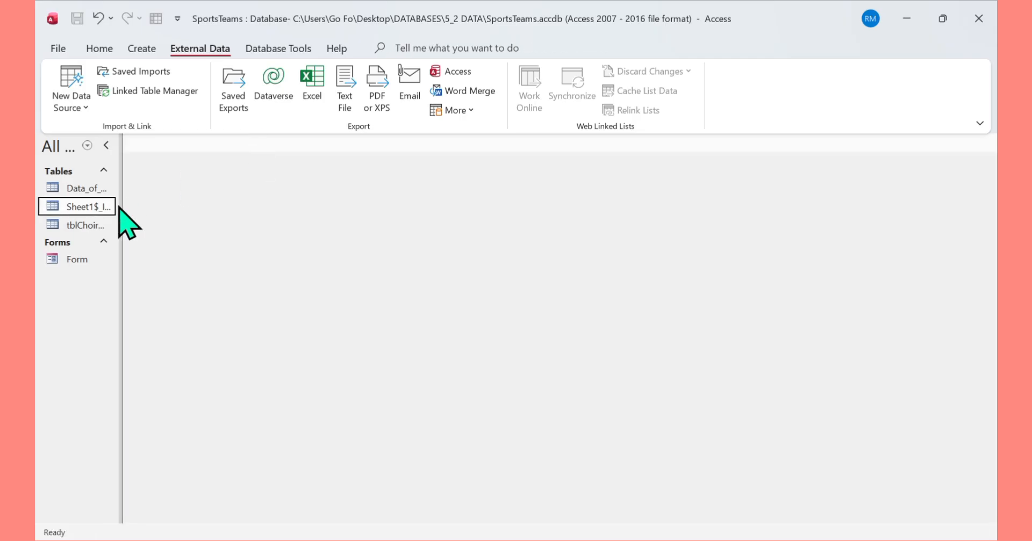
Step: Delete the Sheet1$_ImportErrors table from the database
{"action": "right_click", "coordinate": [84, 210]}
{"action": "left_click", "coordinate": [127, 348]}
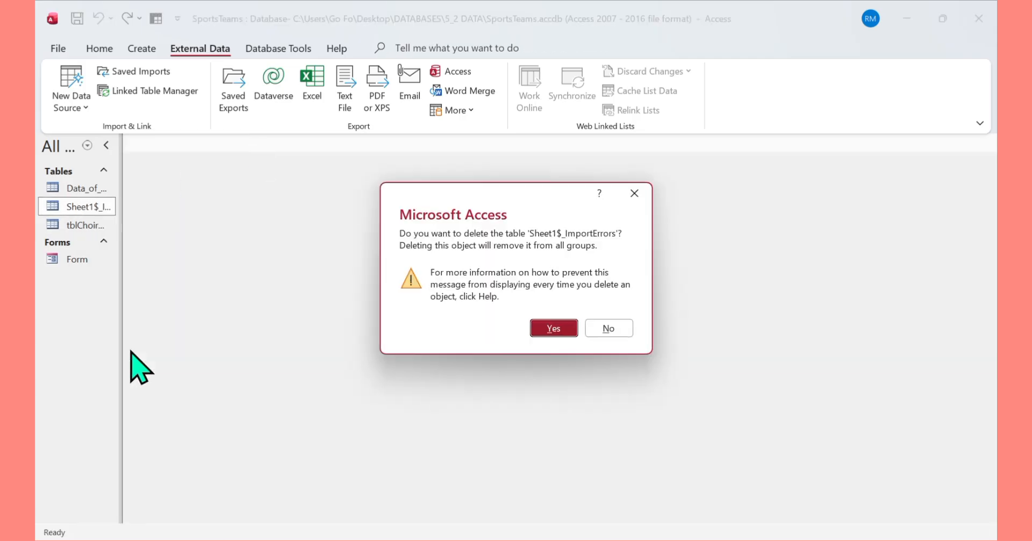
{"action": "left_click", "coordinate": [547, 329]}
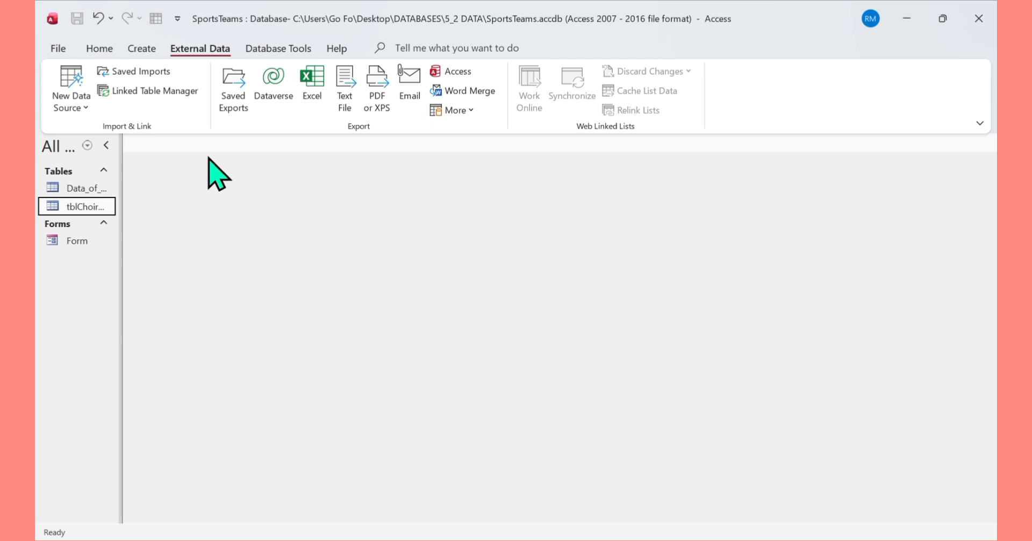
Step: Open the tblChoirMembers table to view its records, and open Choir.xlsx from the 5_2 DATA folder in Excel
{"action": "double_click", "coordinate": [90, 210]}
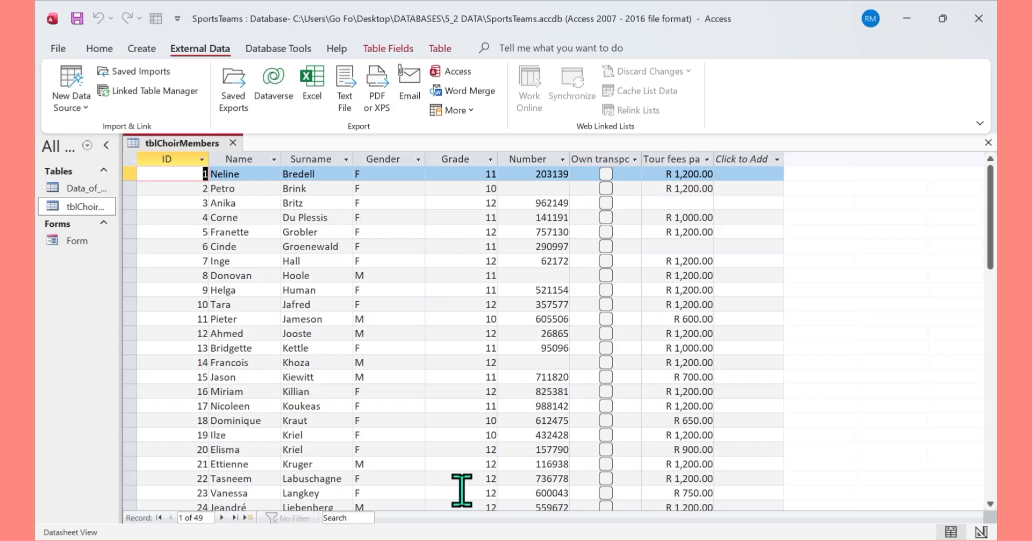
{"action": "mouse_move", "coordinate": [553, 524]}
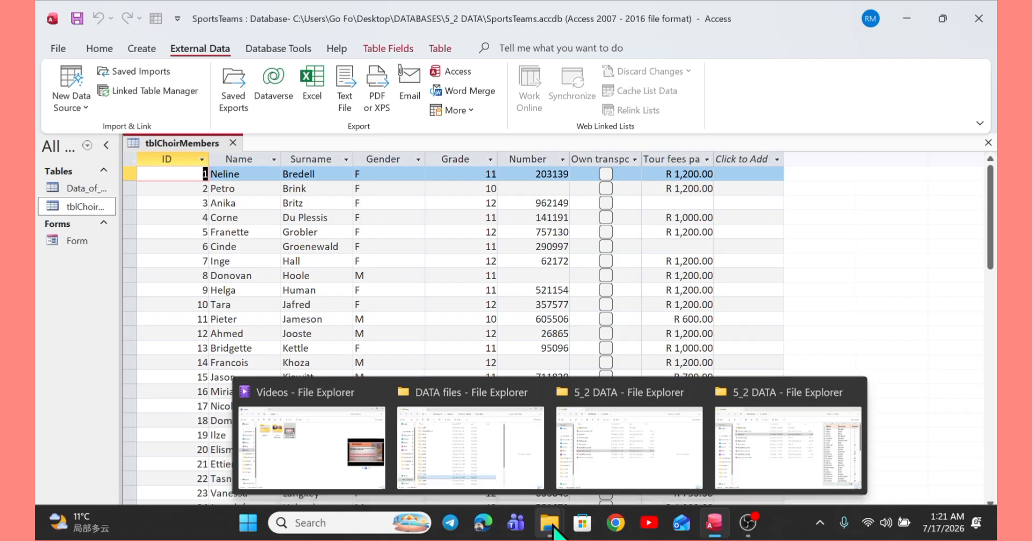
{"action": "mouse_move", "coordinate": [720, 487]}
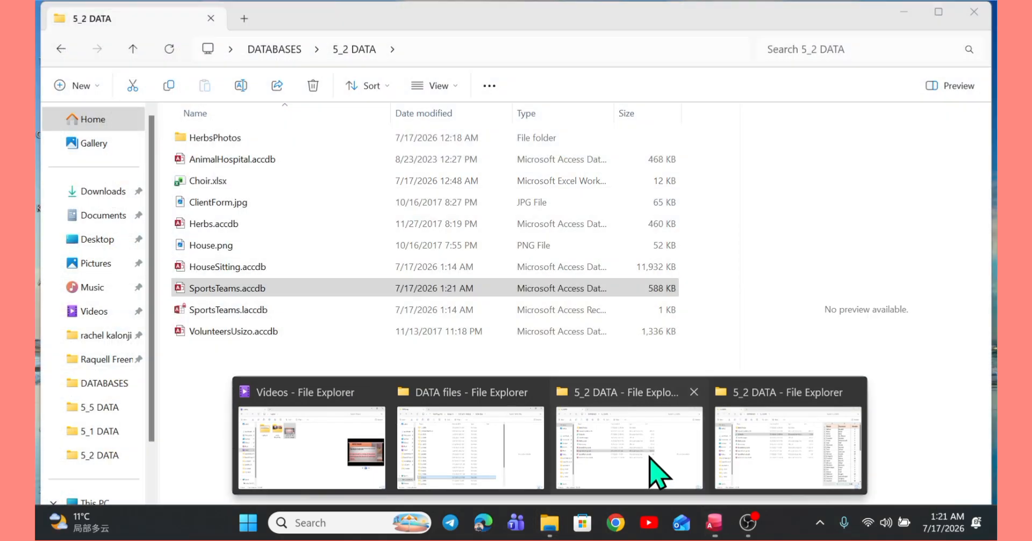
{"action": "left_click", "coordinate": [654, 472]}
{"action": "left_click", "coordinate": [239, 181]}
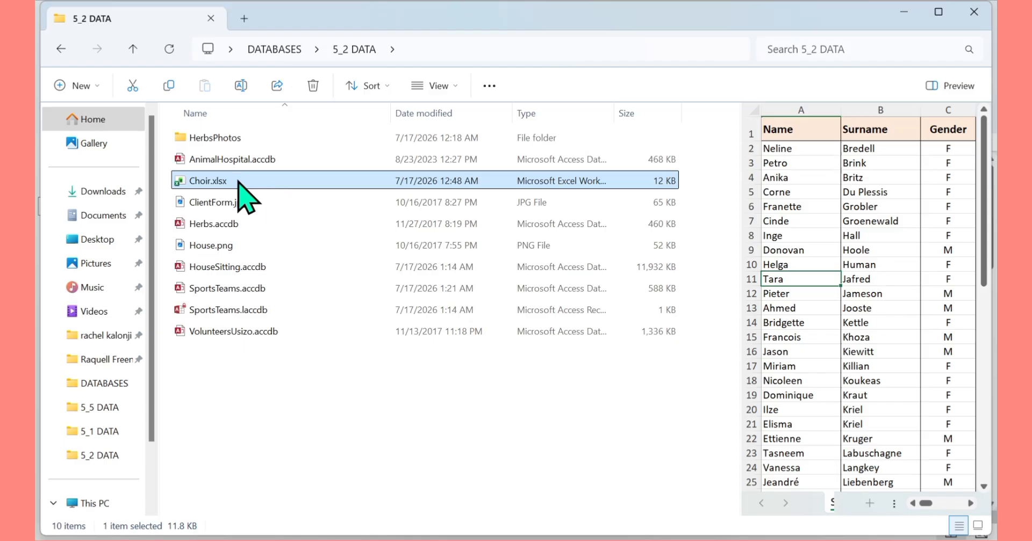
{"action": "double_click", "coordinate": [238, 182]}
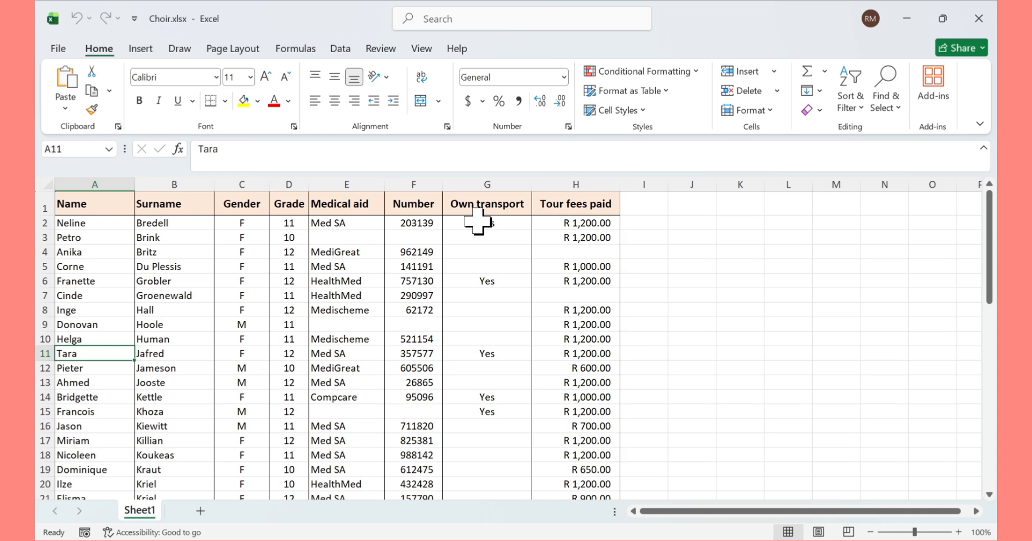
Step: Copy the Own transport values in cells G2:G37 of Sheet1
{"action": "left_click_drag", "start_coordinate": [471, 220], "coordinate": [497, 432]}
{"action": "right_click", "coordinate": [488, 428]}
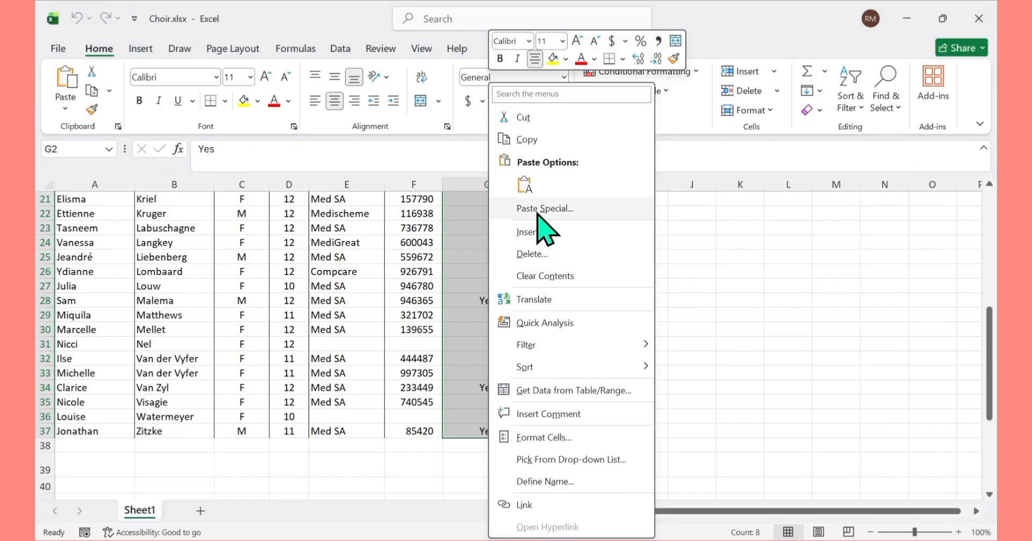
{"action": "left_click", "coordinate": [543, 140]}
{"action": "scroll", "coordinate": [537, 478], "scroll_direction": "up", "scroll_amount": 7}
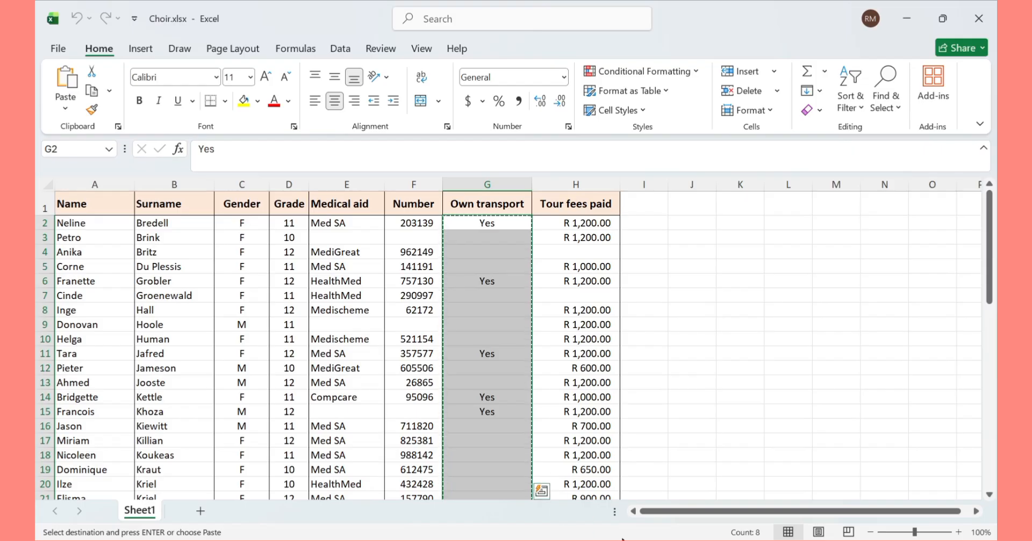
Step: Switch back to Access and paste the copied values into the Own transport column of tblChoirMembers, confirming the paste
{"action": "mouse_move", "coordinate": [681, 522]}
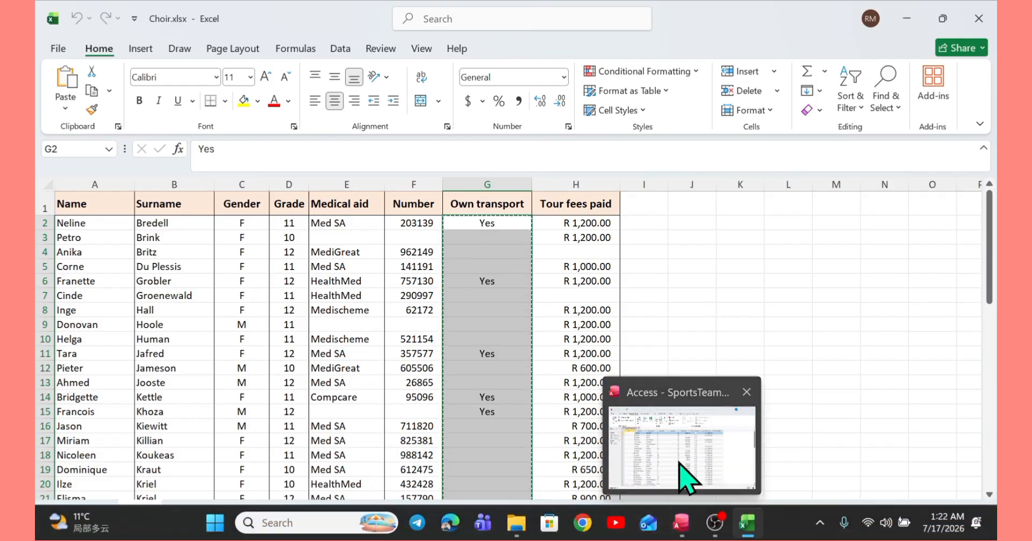
{"action": "left_click", "coordinate": [685, 467]}
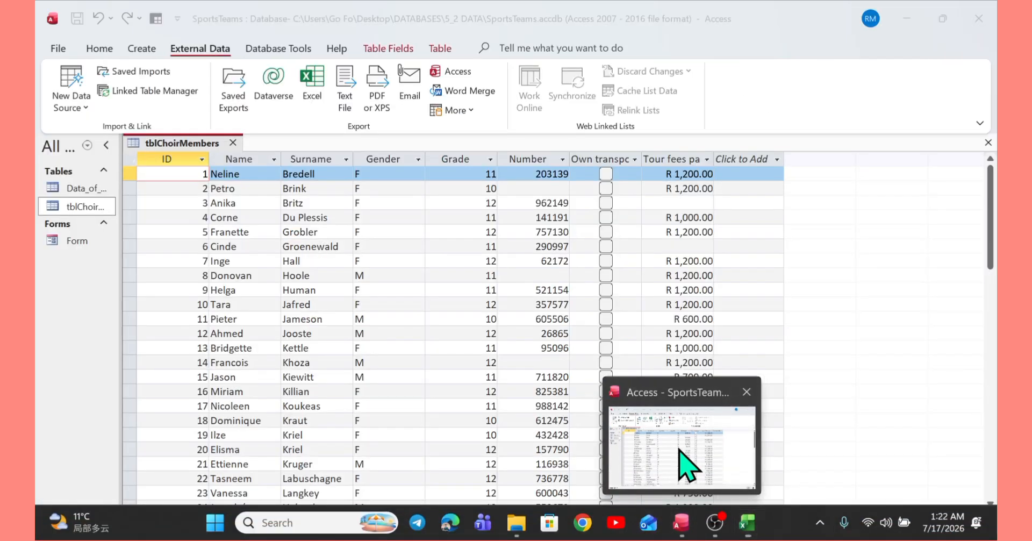
{"action": "left_click", "coordinate": [593, 159]}
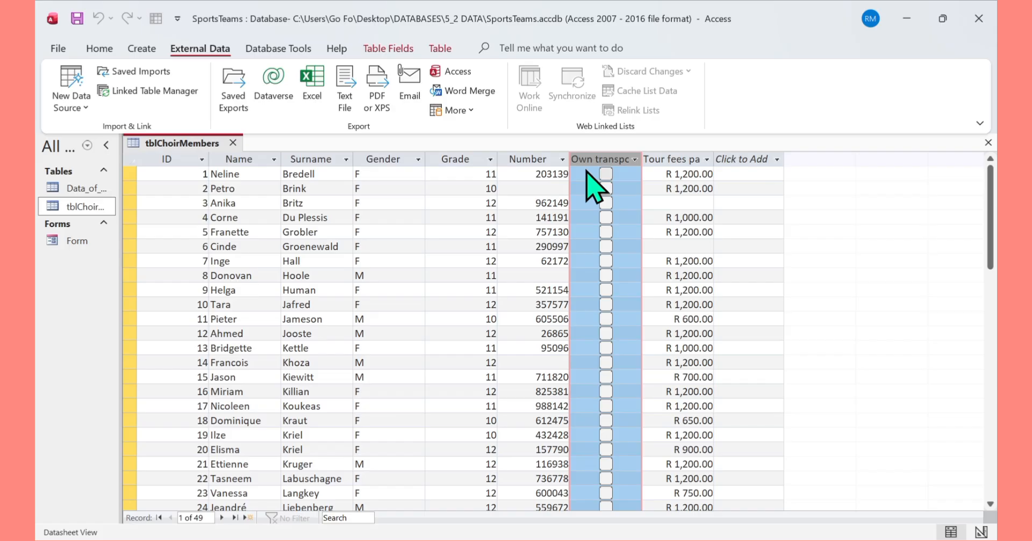
{"action": "right_click", "coordinate": [590, 176]}
{"action": "left_click", "coordinate": [629, 263]}
{"action": "left_click", "coordinate": [554, 317]}
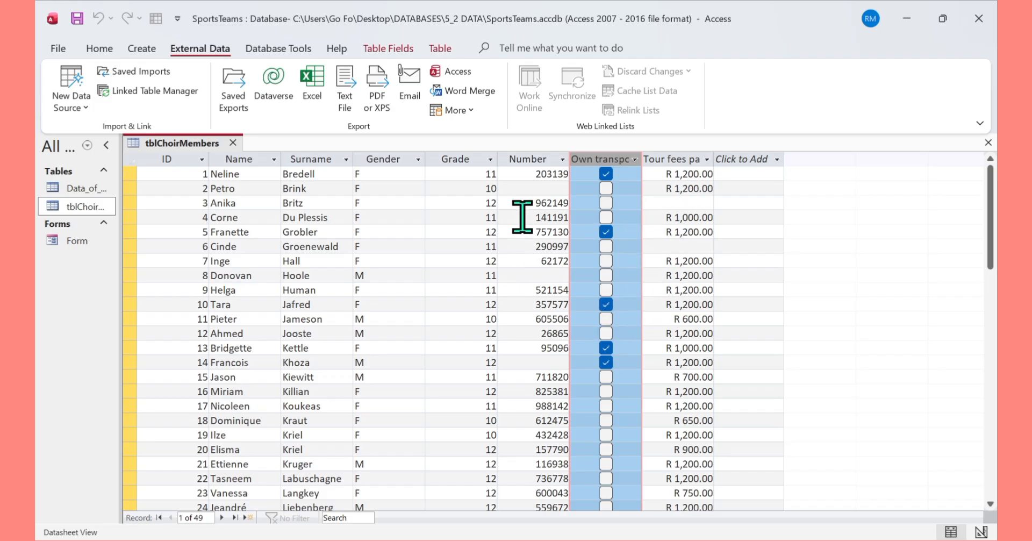
Step: Show tblChoirMembers in Design View and set the Name field's size to 20
{"action": "left_click", "coordinate": [106, 47]}
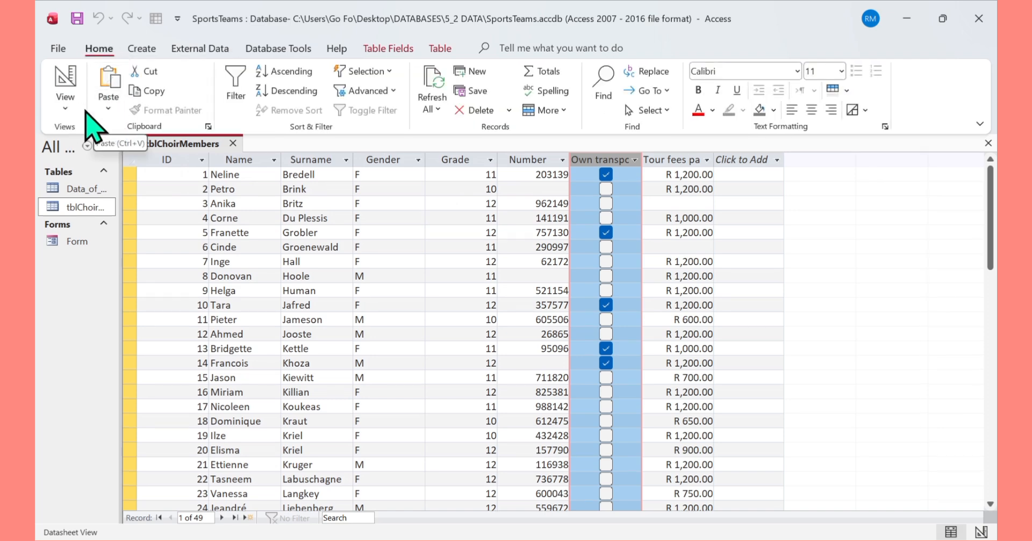
{"action": "left_click", "coordinate": [65, 105]}
{"action": "left_click", "coordinate": [110, 180]}
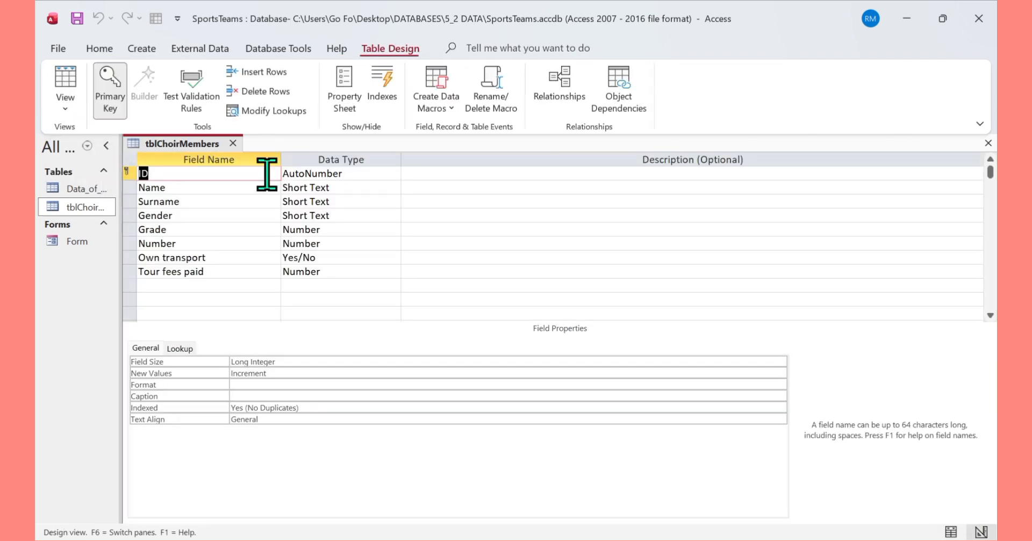
{"action": "left_click", "coordinate": [201, 185]}
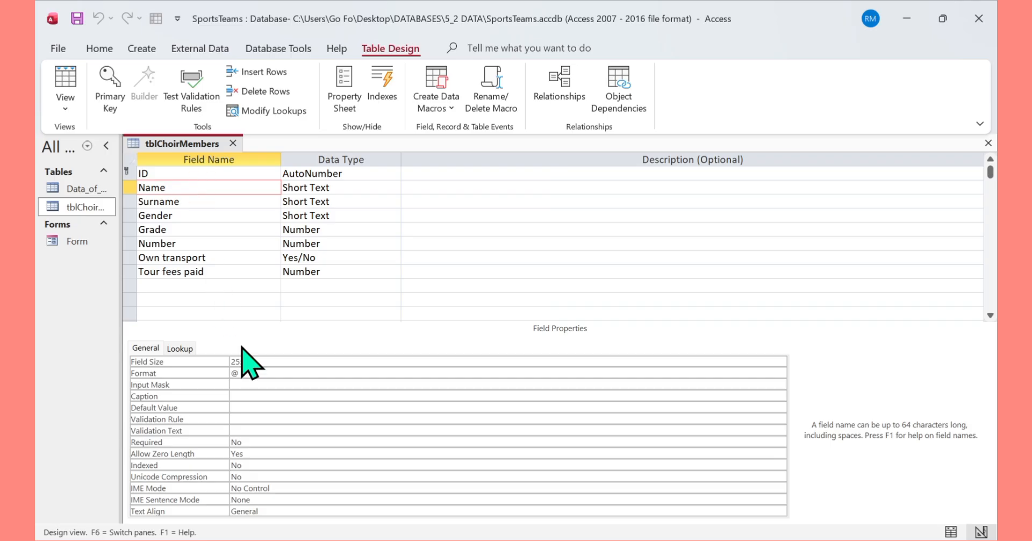
{"action": "left_click", "coordinate": [256, 364]}
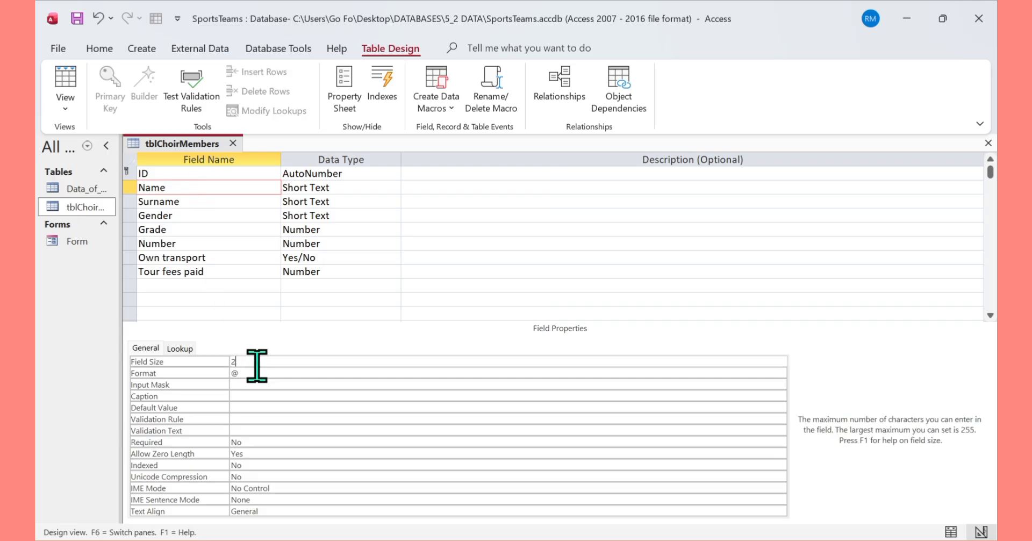
{"action": "type", "text": "20"}
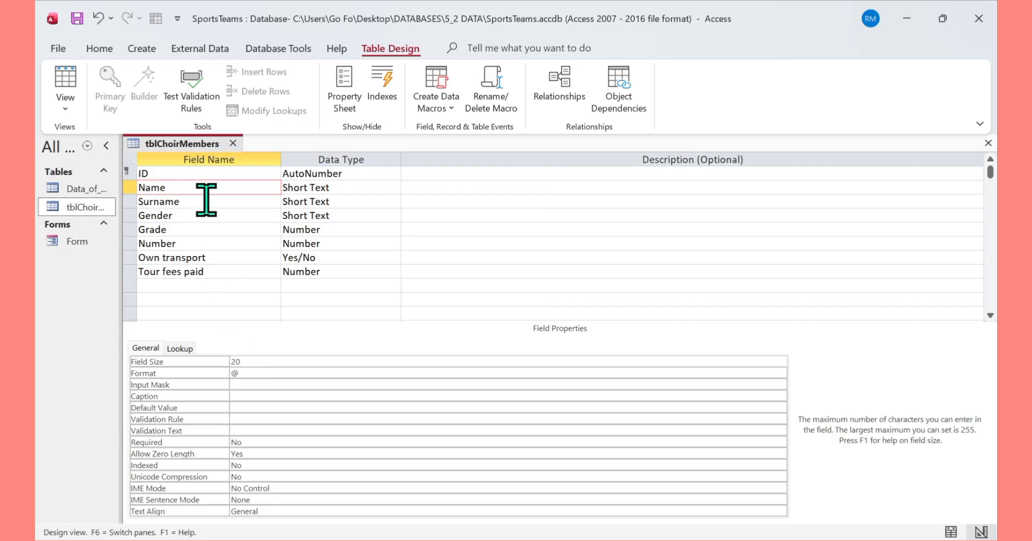
Step: Set the field size to 20 for Surname and 5 for Gender
{"action": "left_click", "coordinate": [205, 199]}
{"action": "left_click", "coordinate": [266, 361]}
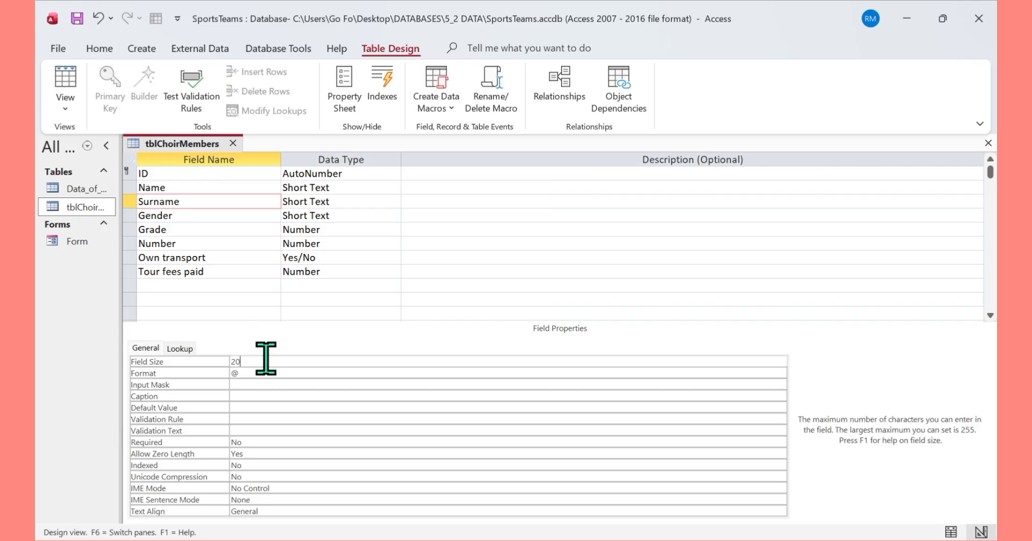
{"action": "type", "text": "20"}
{"action": "left_click", "coordinate": [184, 214]}
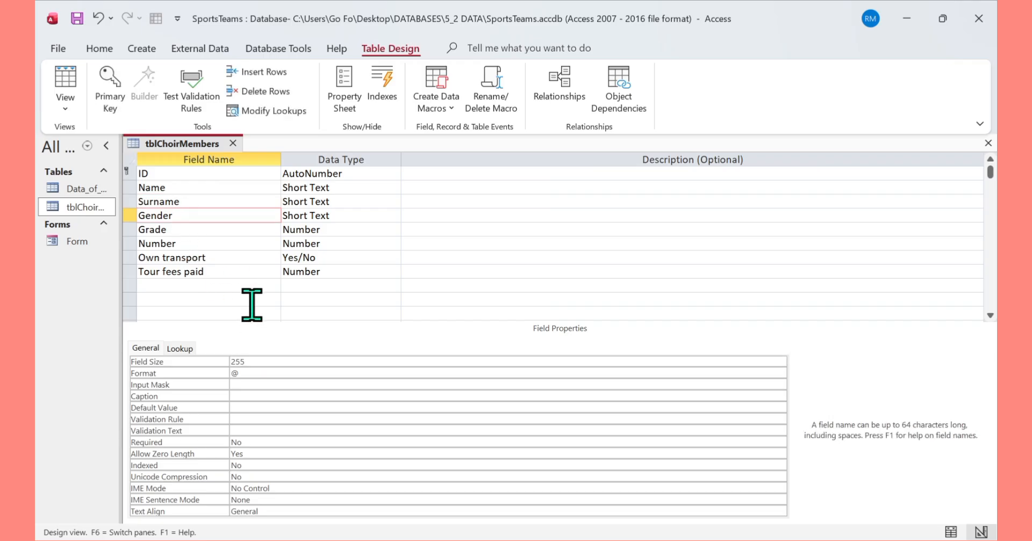
{"action": "left_click", "coordinate": [255, 359]}
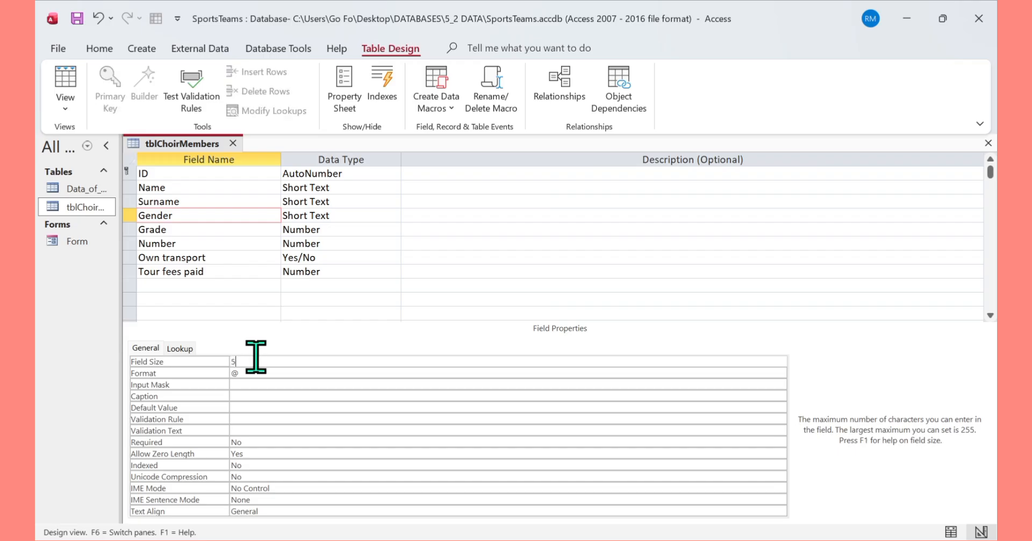
Step: Examine the field properties of Grade, Number, Own transport and Tour fees paid
{"action": "left_click", "coordinate": [194, 230]}
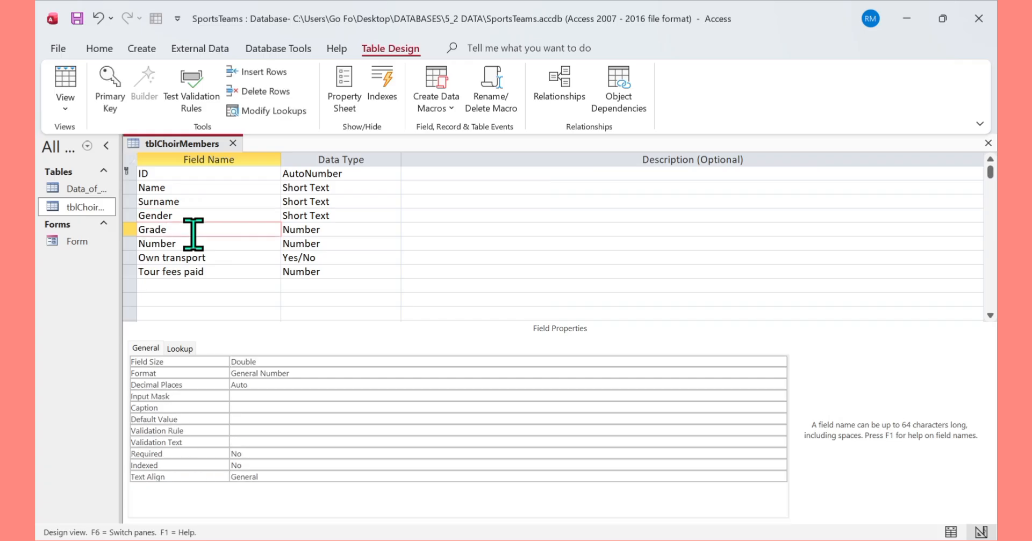
{"action": "left_click", "coordinate": [188, 242]}
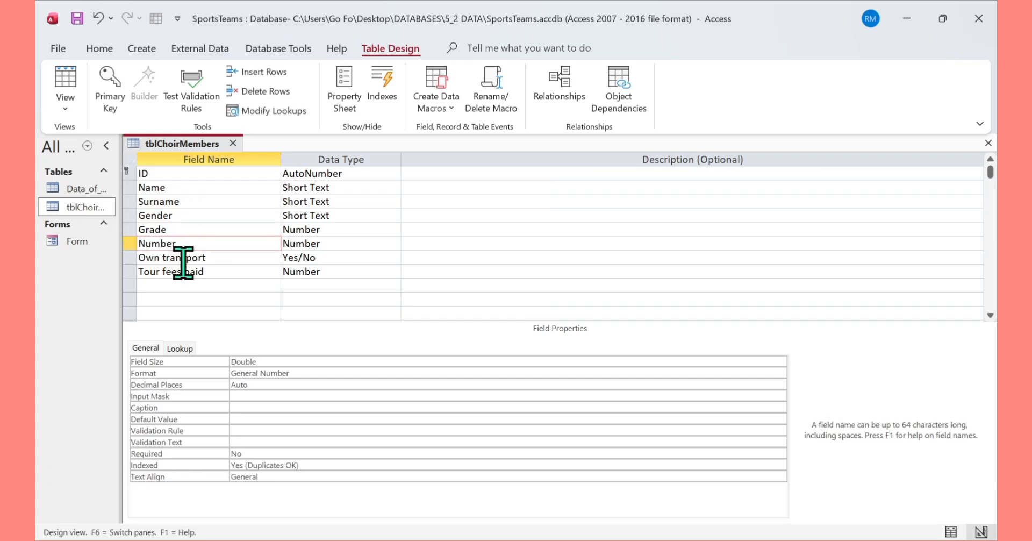
{"action": "left_click", "coordinate": [184, 259]}
{"action": "left_click", "coordinate": [183, 272]}
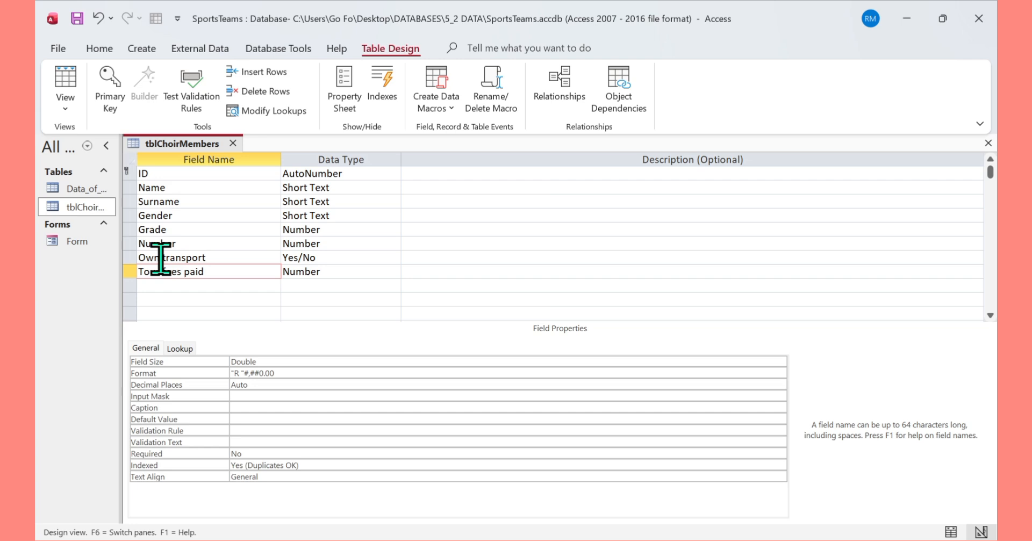
Step: Return to Datasheet View, saving the table design and accepting the shorter field sizes, and close tblChoirMembers
{"action": "left_click", "coordinate": [65, 109]}
{"action": "left_click", "coordinate": [88, 139]}
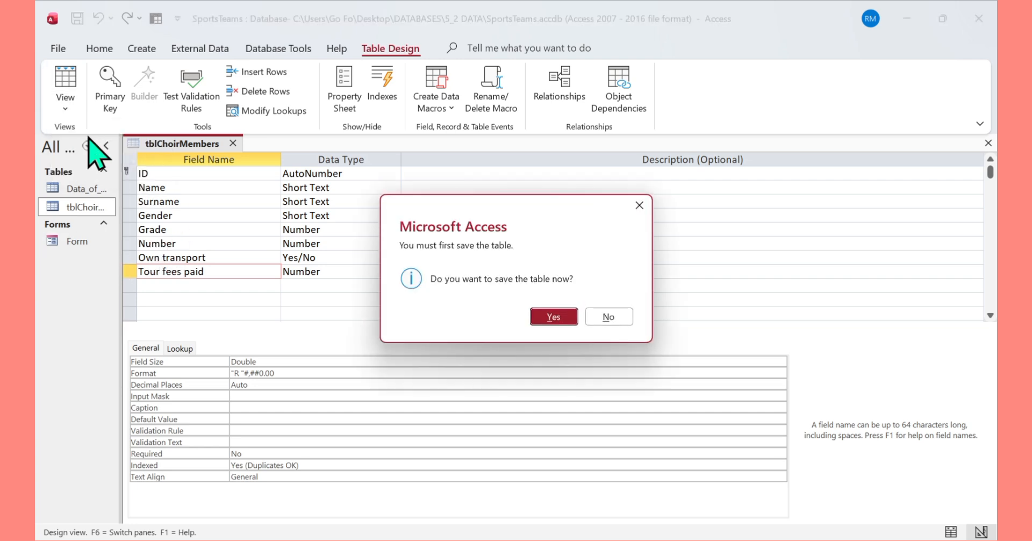
{"action": "left_click", "coordinate": [551, 318]}
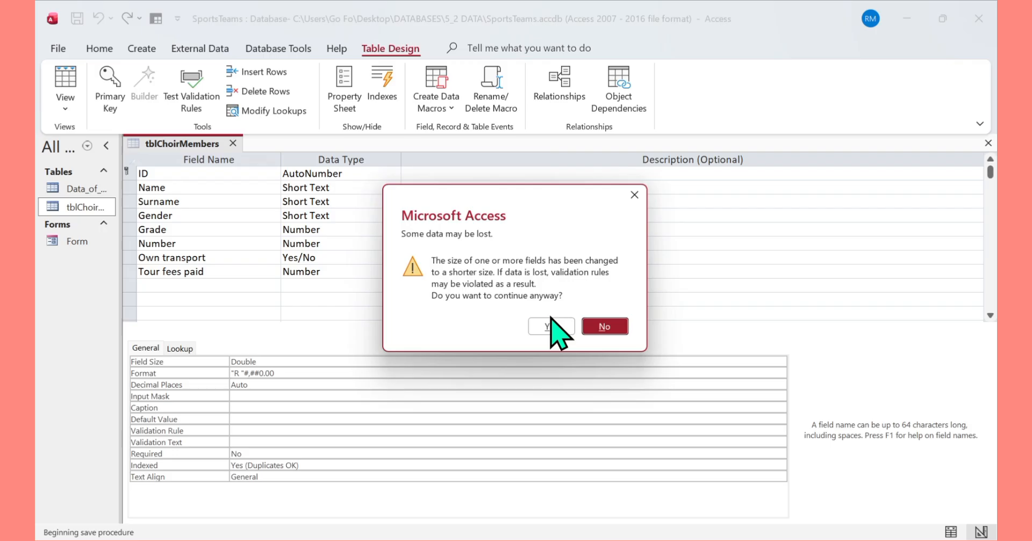
{"action": "left_click", "coordinate": [552, 325]}
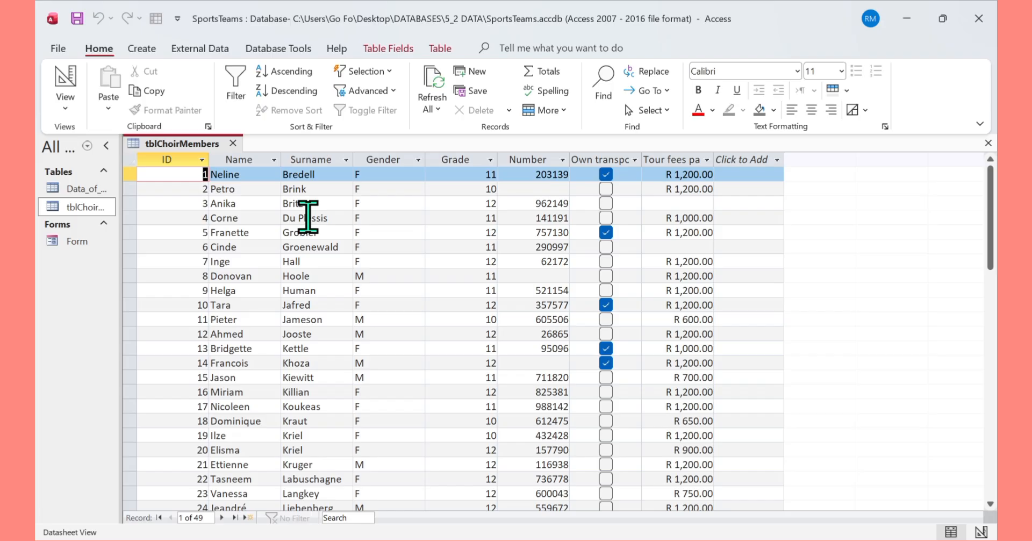
{"action": "left_click", "coordinate": [233, 143]}
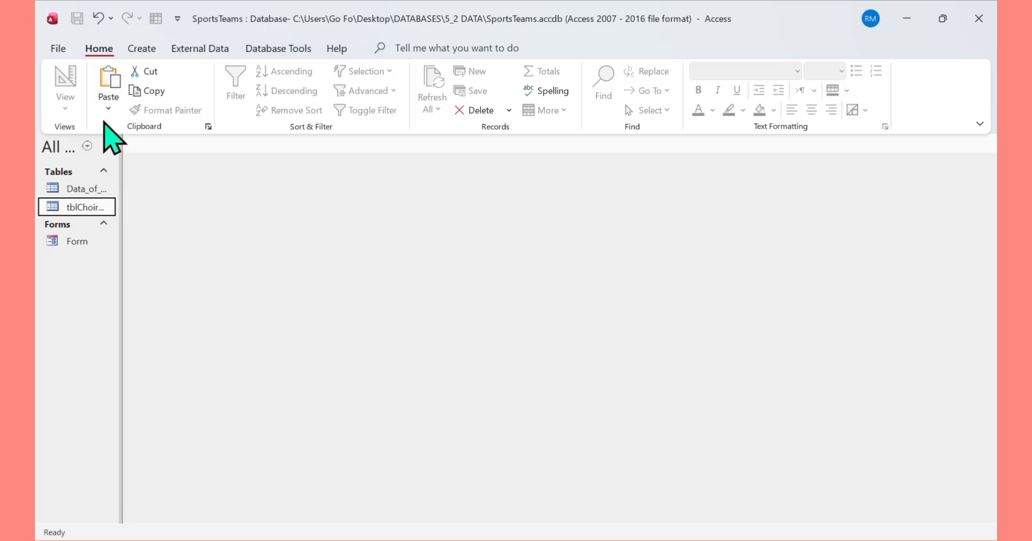
Step: Start an import from an Access database into the current database, with VolunteersUsizo.accdb as the source file
{"action": "left_click", "coordinate": [188, 53]}
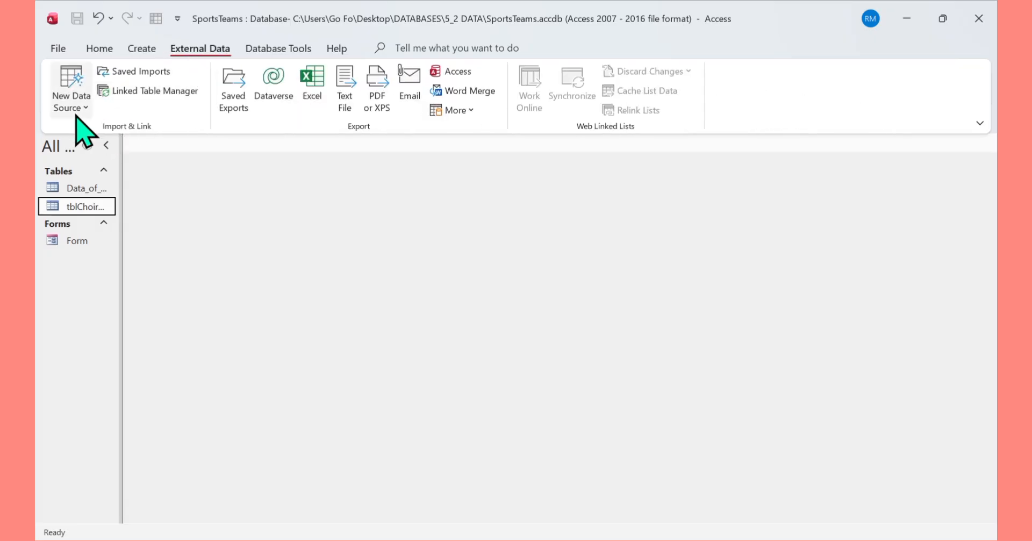
{"action": "left_click", "coordinate": [85, 115]}
{"action": "mouse_move", "coordinate": [122, 172]}
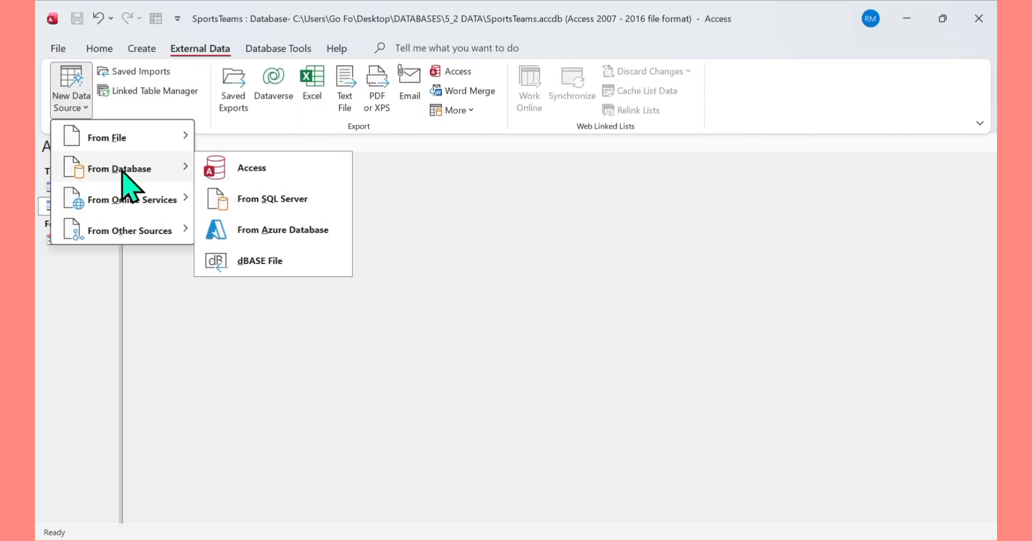
{"action": "left_click", "coordinate": [238, 169]}
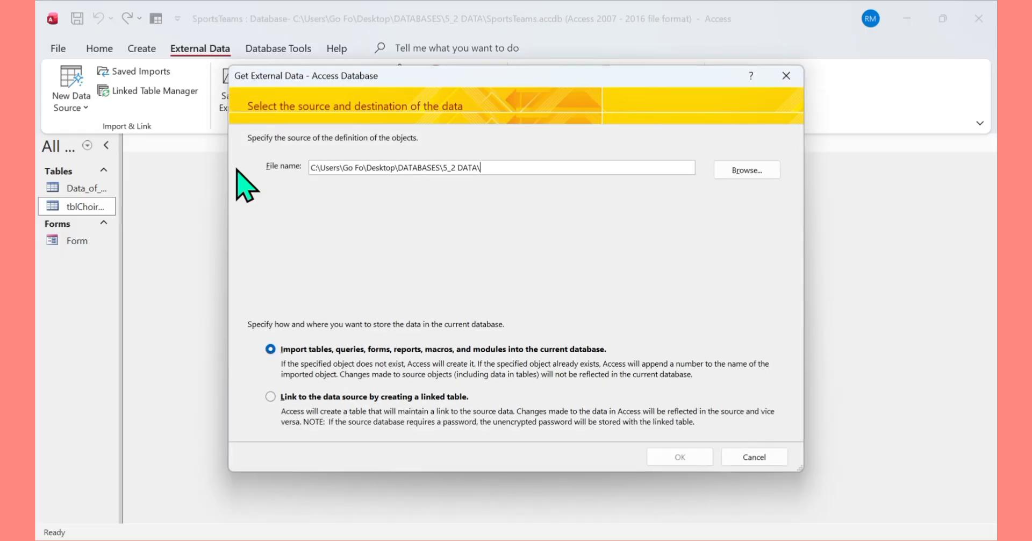
{"action": "left_click", "coordinate": [740, 173]}
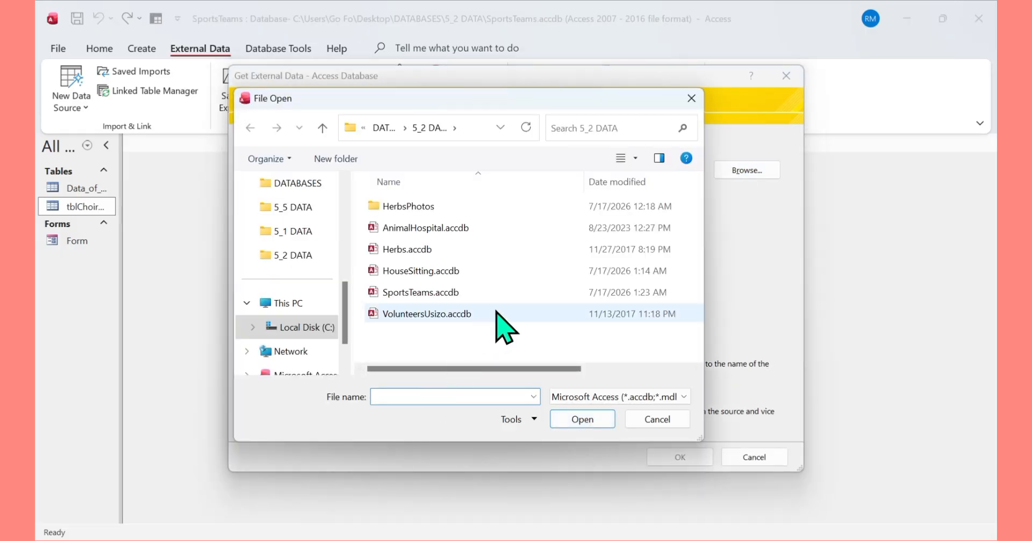
{"action": "left_click", "coordinate": [442, 317]}
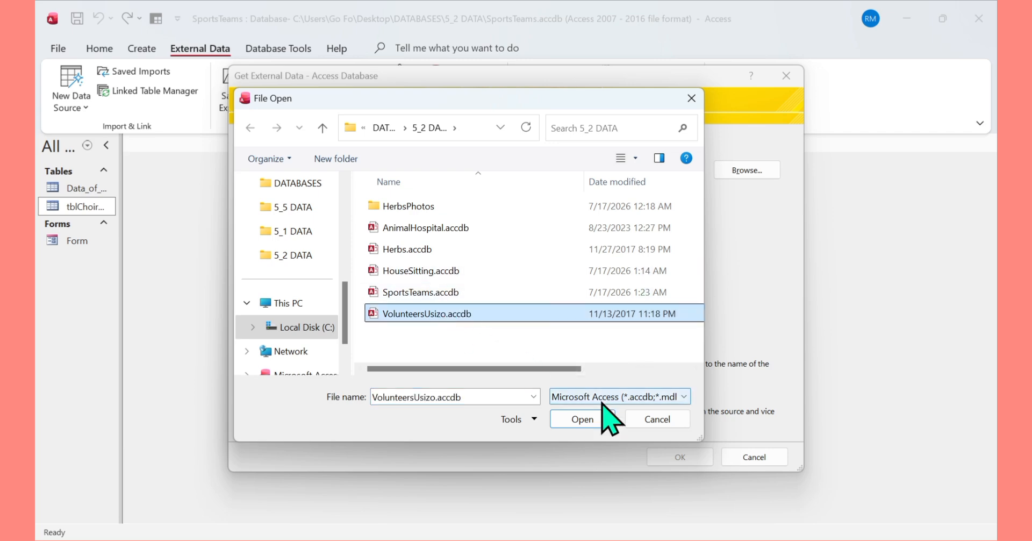
{"action": "left_click", "coordinate": [583, 419]}
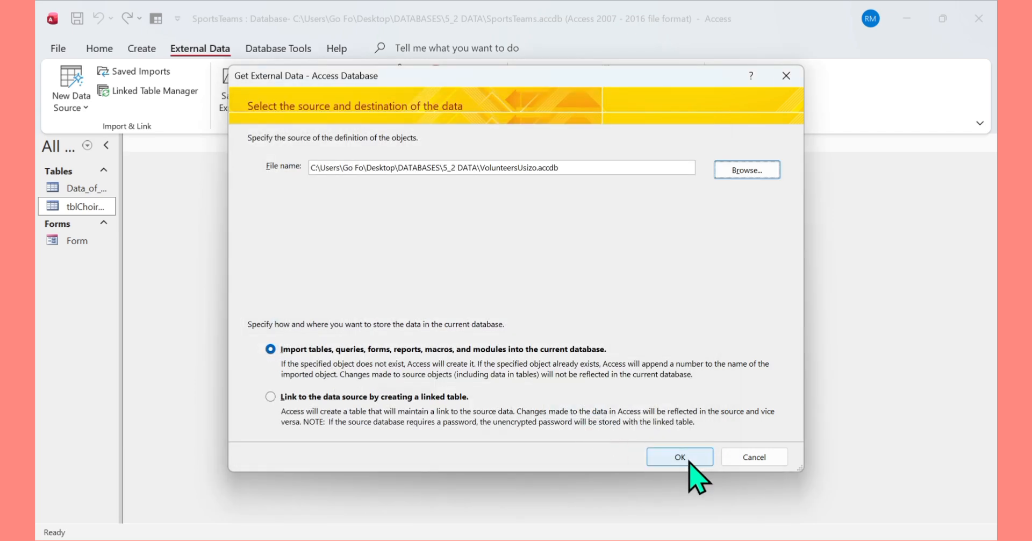
{"action": "left_click", "coordinate": [682, 457]}
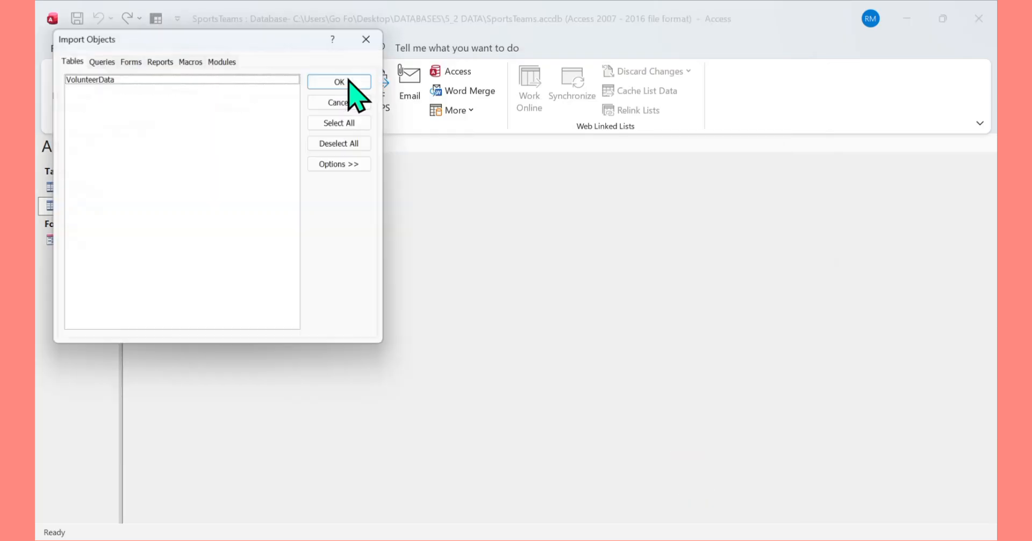
Step: Import the VolunteerData table into the current database without saving the import steps
{"action": "left_click", "coordinate": [152, 75]}
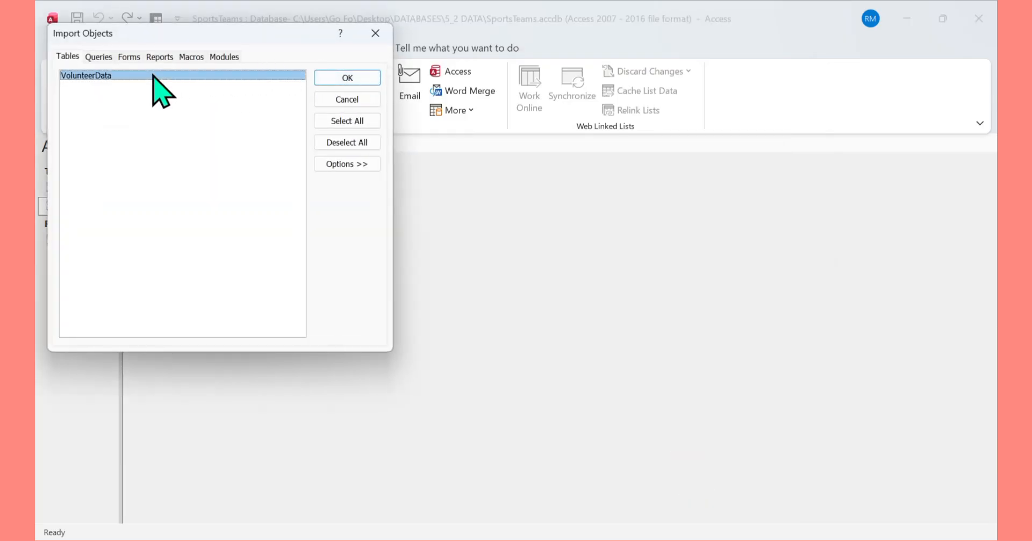
{"action": "left_click", "coordinate": [339, 79]}
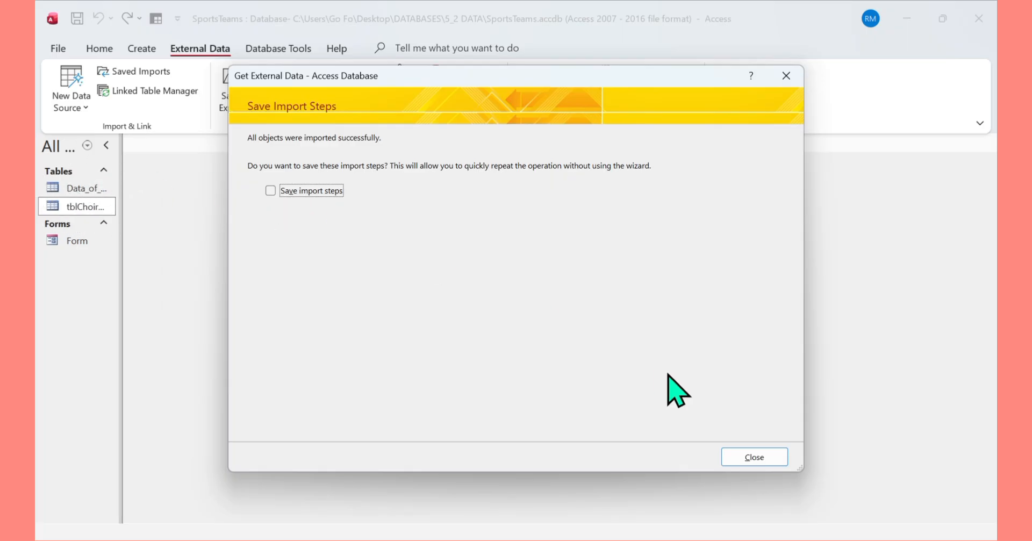
{"action": "left_click", "coordinate": [737, 456]}
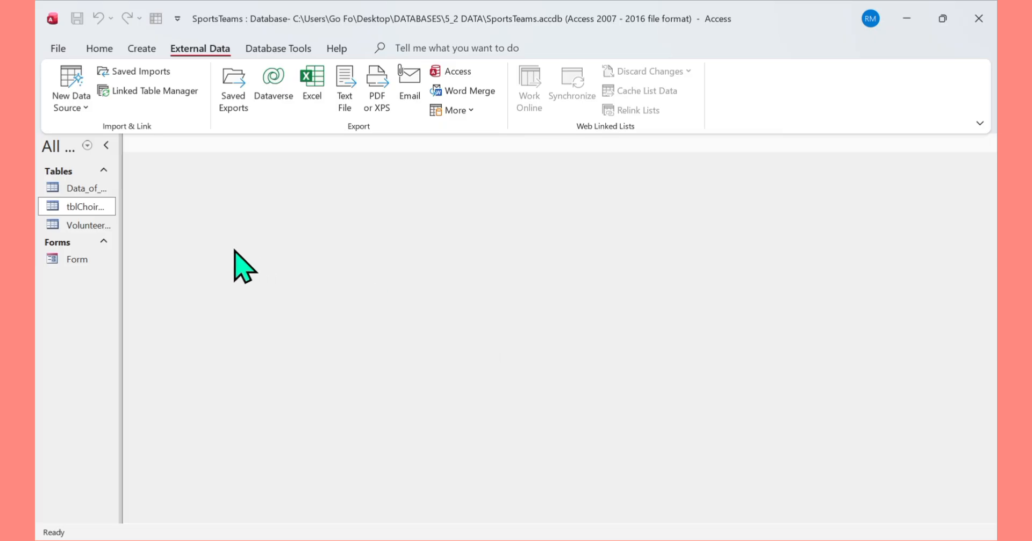
Step: Review the records in the VolunteerData and Data_of_participants tables, closing each table after viewing it
{"action": "double_click", "coordinate": [97, 226]}
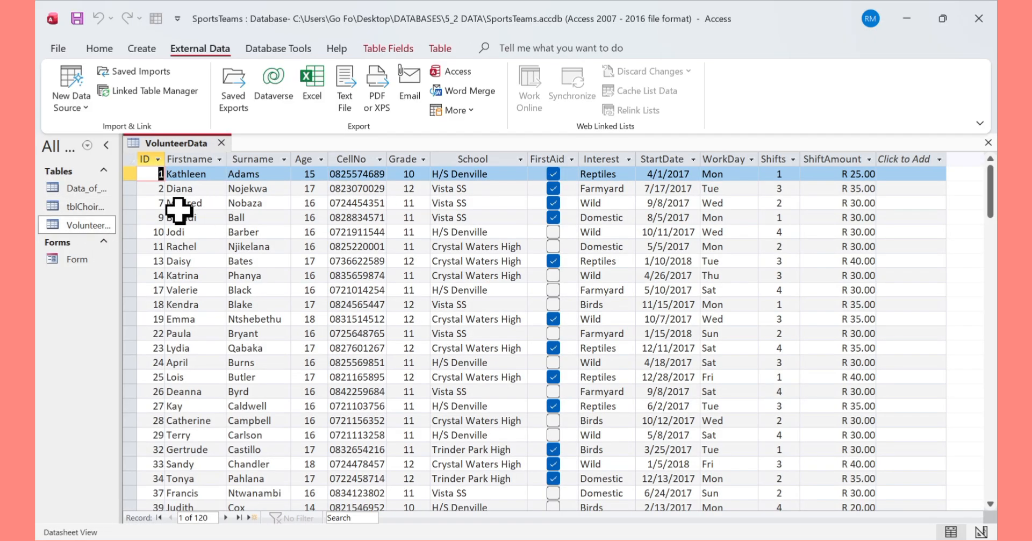
{"action": "left_click", "coordinate": [220, 143]}
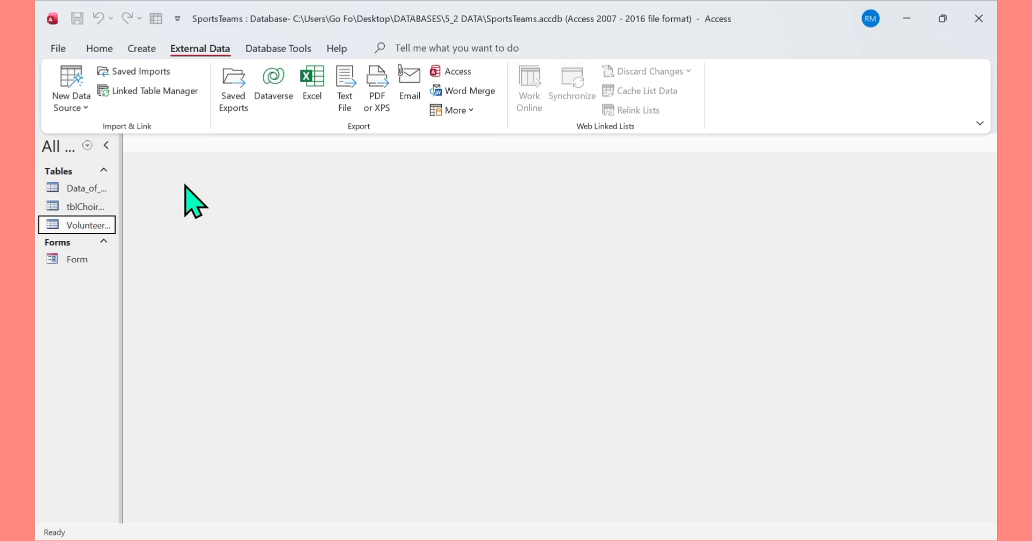
{"action": "left_click", "coordinate": [95, 192]}
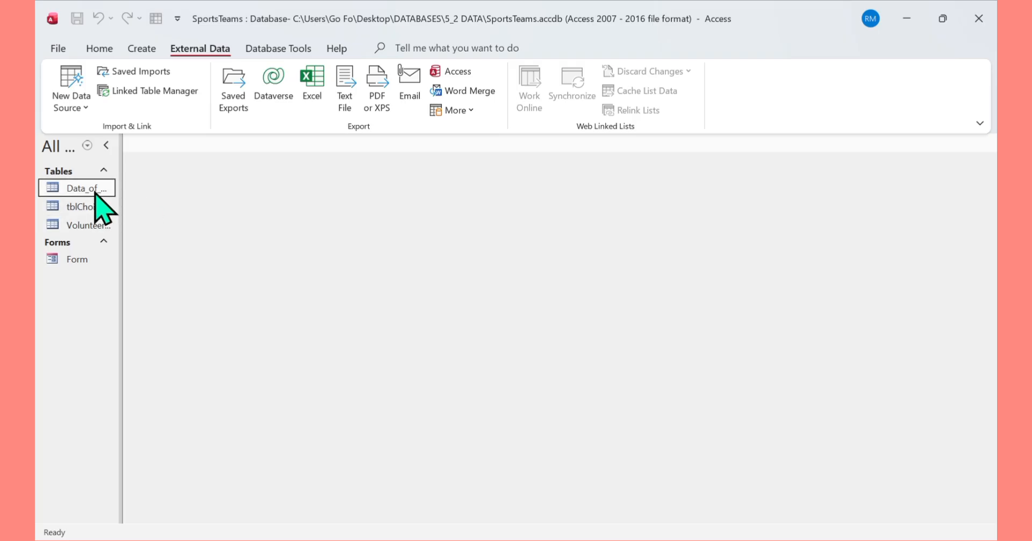
{"action": "double_click", "coordinate": [95, 192]}
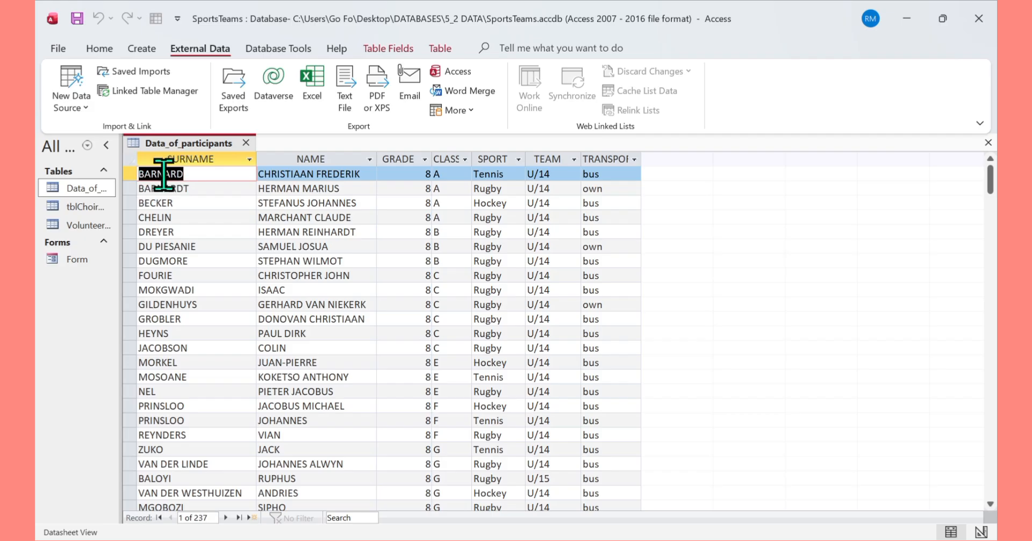
{"action": "left_click", "coordinate": [246, 143]}
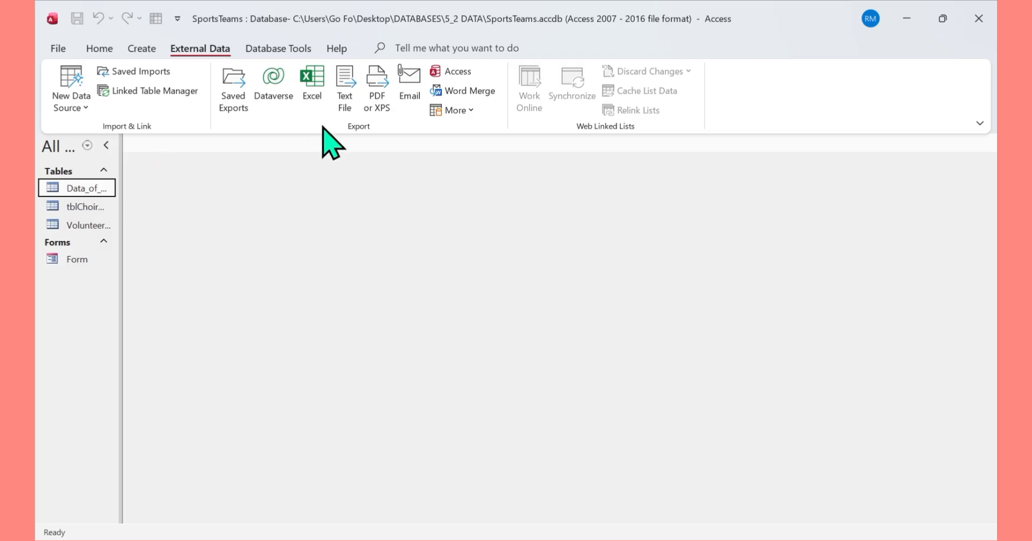
Step: Export the Data_of_participants table as Data_of_participants.pdf in the 5_2 DATA folder at minimum size, without saving the export steps
{"action": "left_click", "coordinate": [374, 90]}
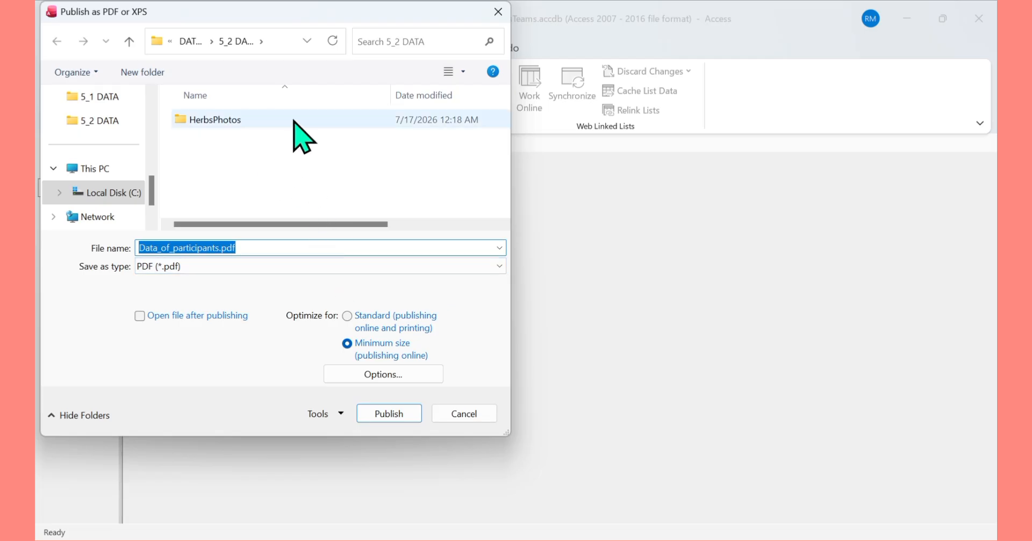
{"action": "left_click", "coordinate": [394, 415]}
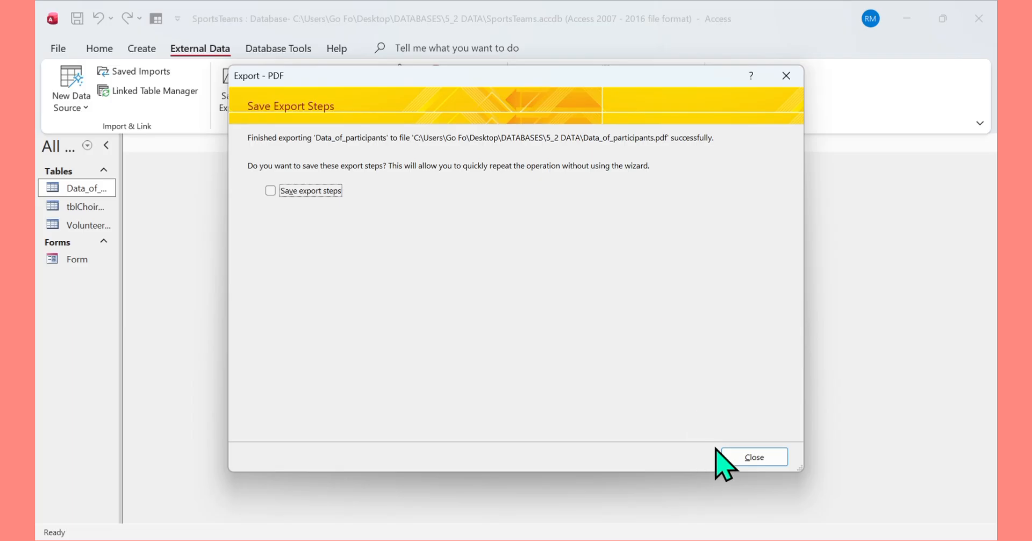
{"action": "left_click", "coordinate": [750, 455]}
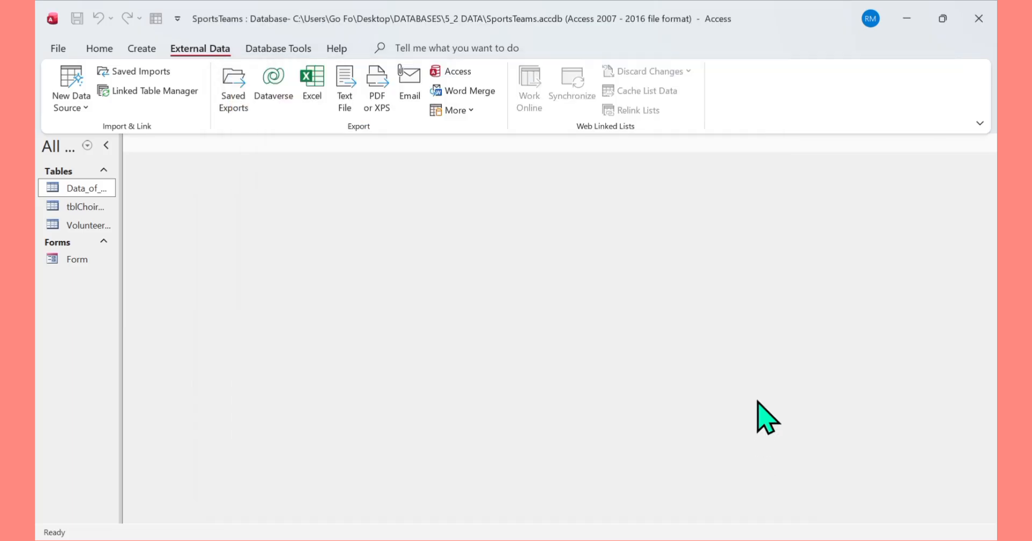
Step: Open Data_of_participants.pdf from the 5_2 DATA folder in File Explorer to check the exported table, and switch back to Access
{"action": "mouse_move", "coordinate": [690, 539]}
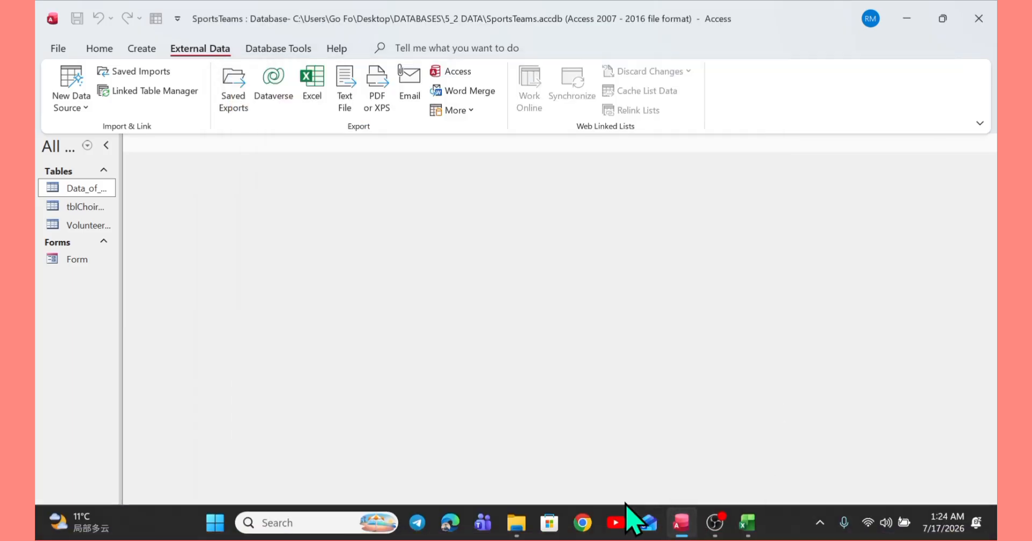
{"action": "mouse_move", "coordinate": [520, 515]}
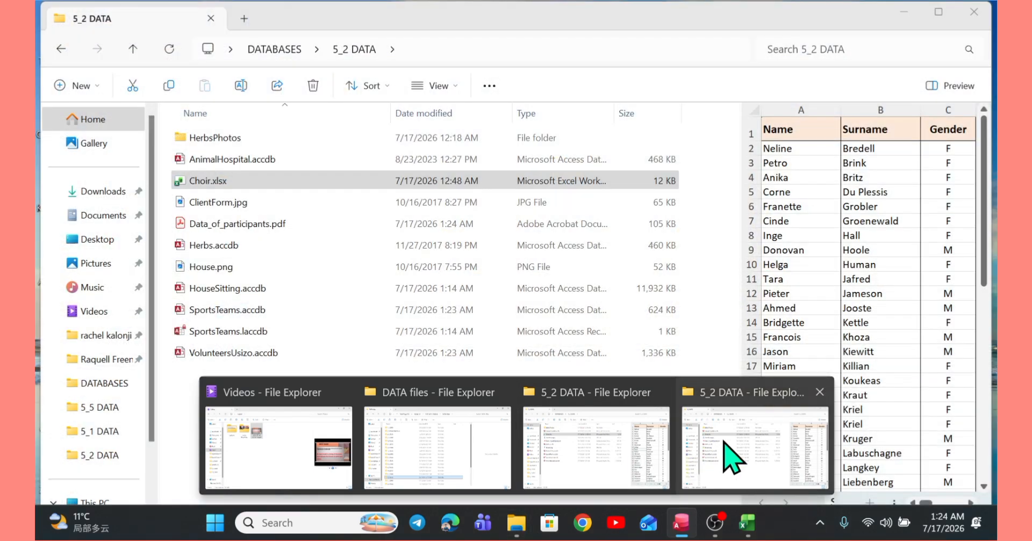
{"action": "left_click", "coordinate": [727, 454]}
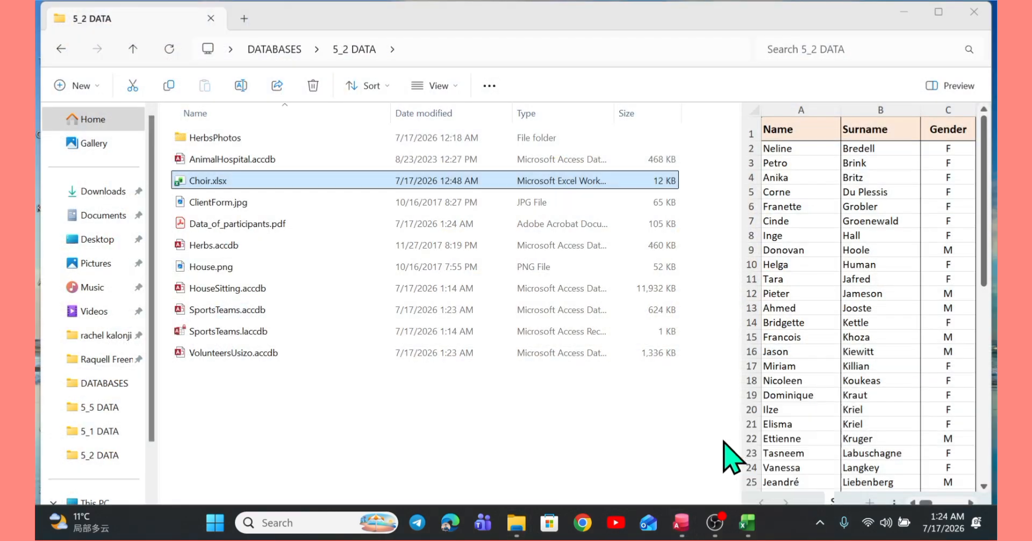
{"action": "left_click", "coordinate": [276, 228]}
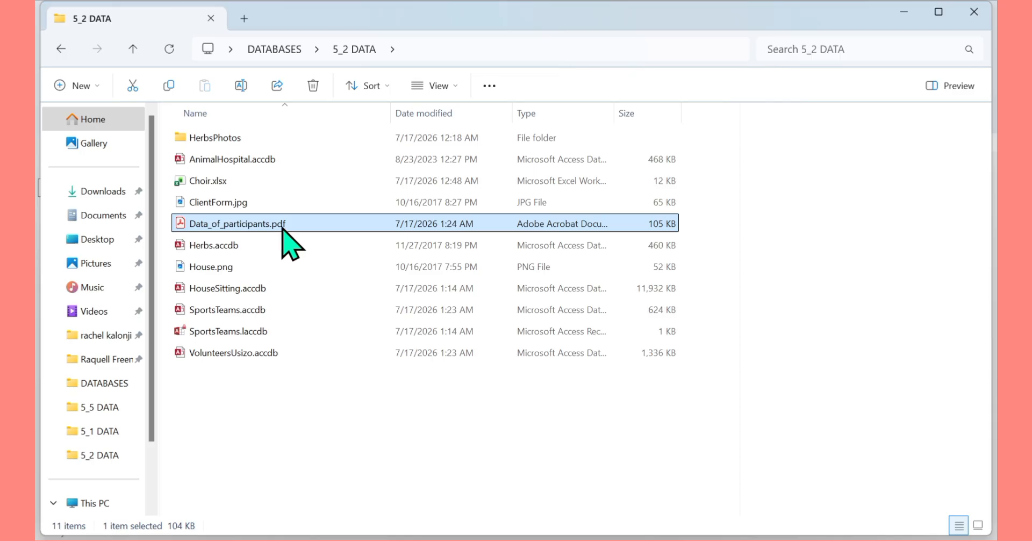
{"action": "double_click", "coordinate": [281, 229]}
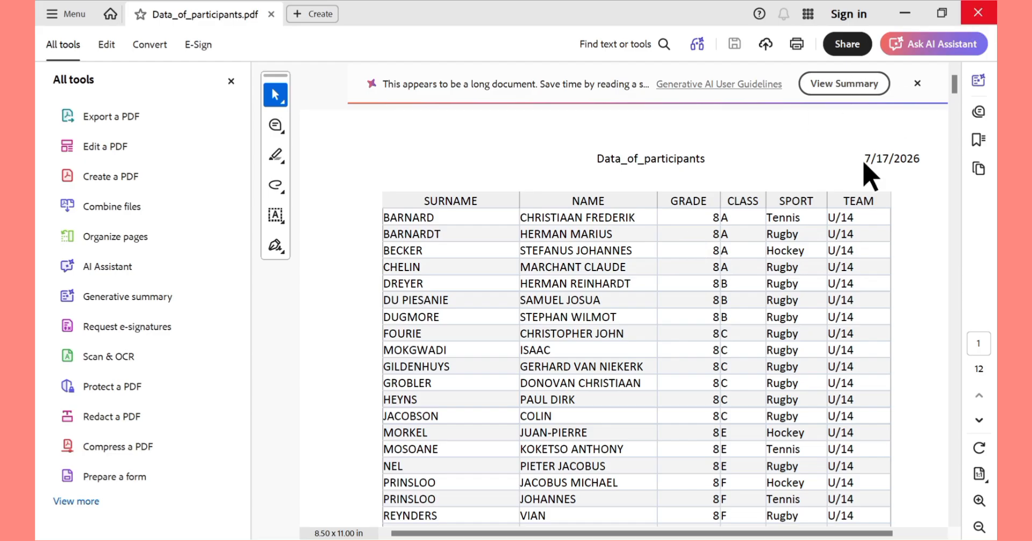
{"action": "mouse_move", "coordinate": [801, 530]}
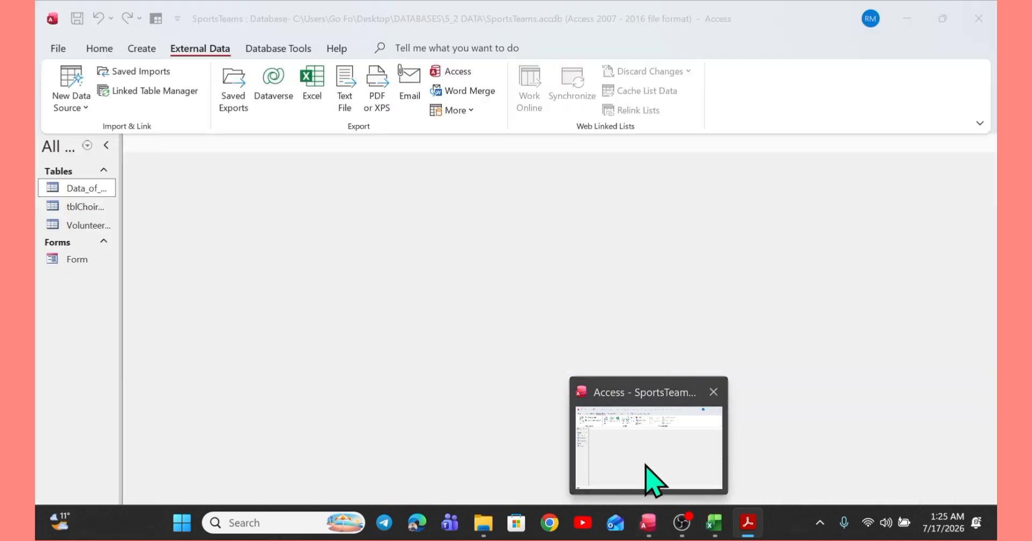
{"action": "left_click", "coordinate": [653, 480]}
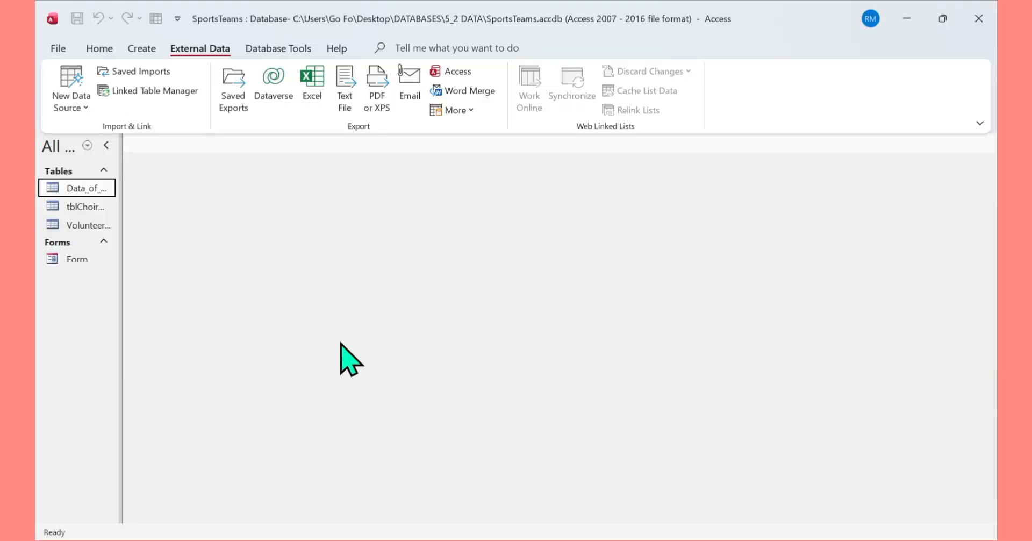
Step: Start a text file export of the Data_of_participants table to Data_of_participants.txt without formatting and layout
{"action": "left_click", "coordinate": [310, 112]}
{"action": "double_click", "coordinate": [100, 190]}
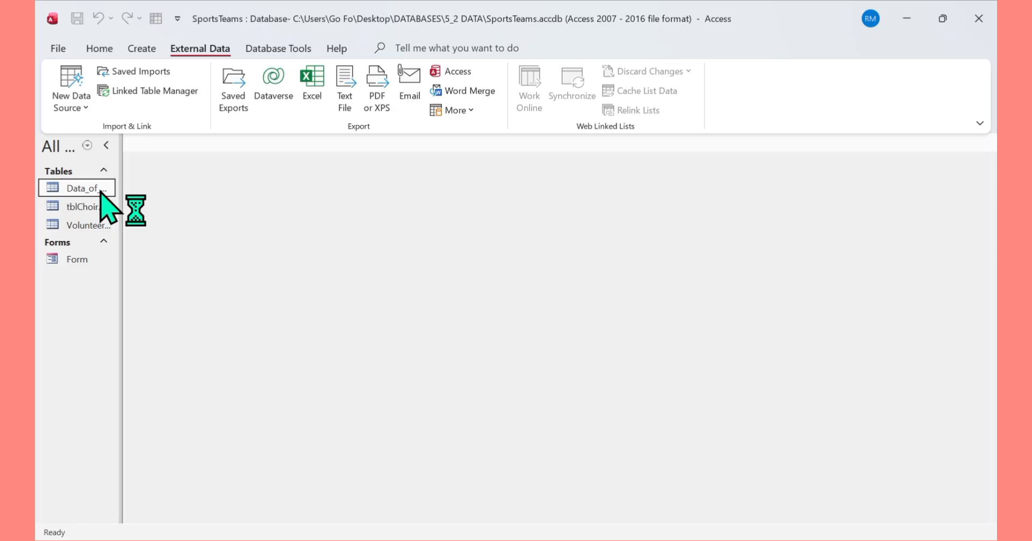
{"action": "left_click", "coordinate": [344, 92]}
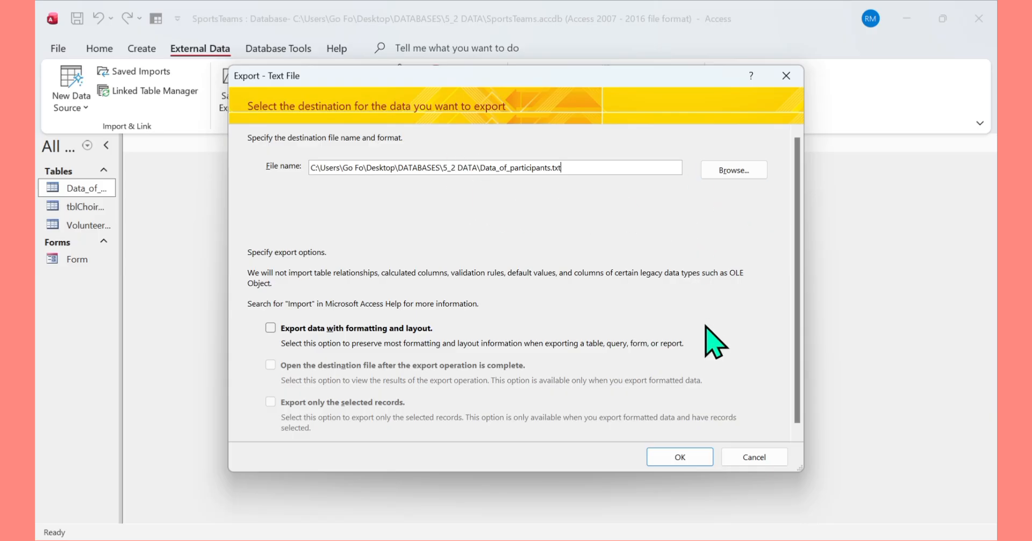
{"action": "left_click", "coordinate": [677, 457]}
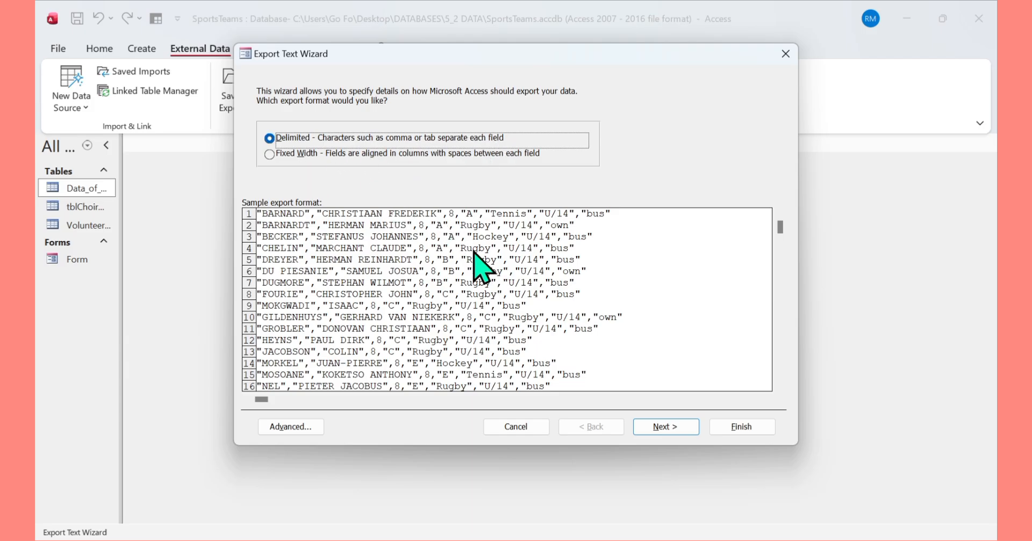
Step: Complete the delimited text export with commas as separator and {none} as text qualifier, without saving the export steps
{"action": "left_click", "coordinate": [664, 426]}
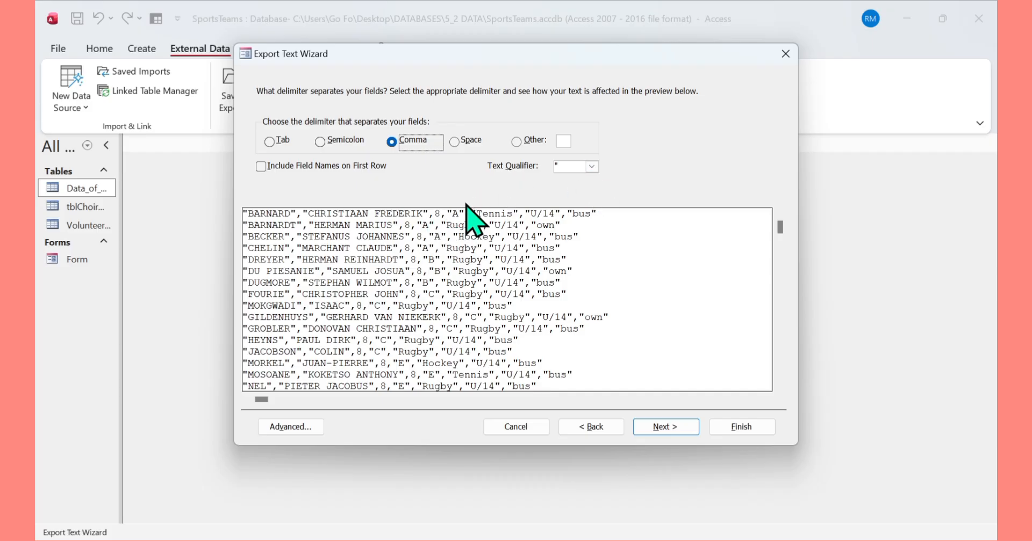
{"action": "left_click", "coordinate": [594, 168]}
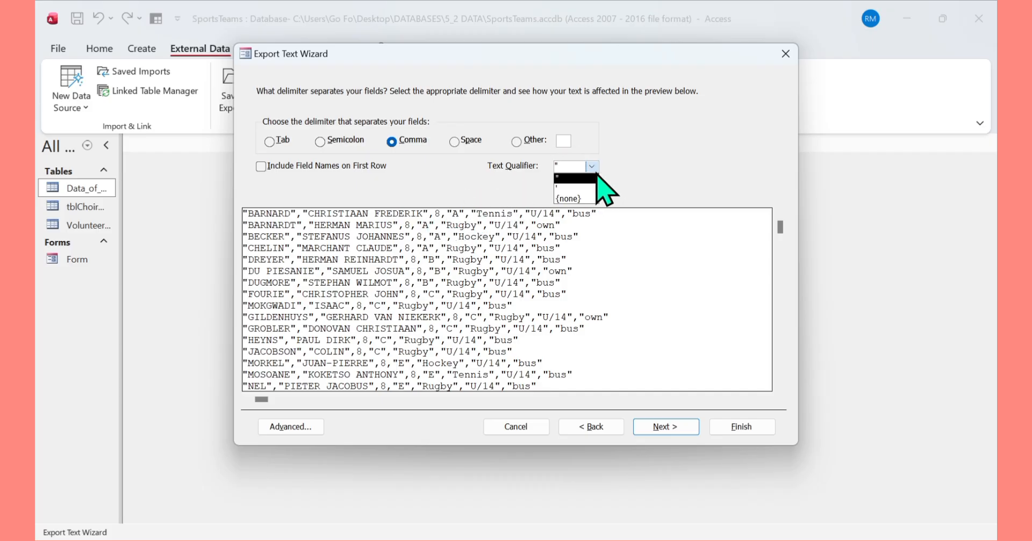
{"action": "left_click", "coordinate": [570, 199]}
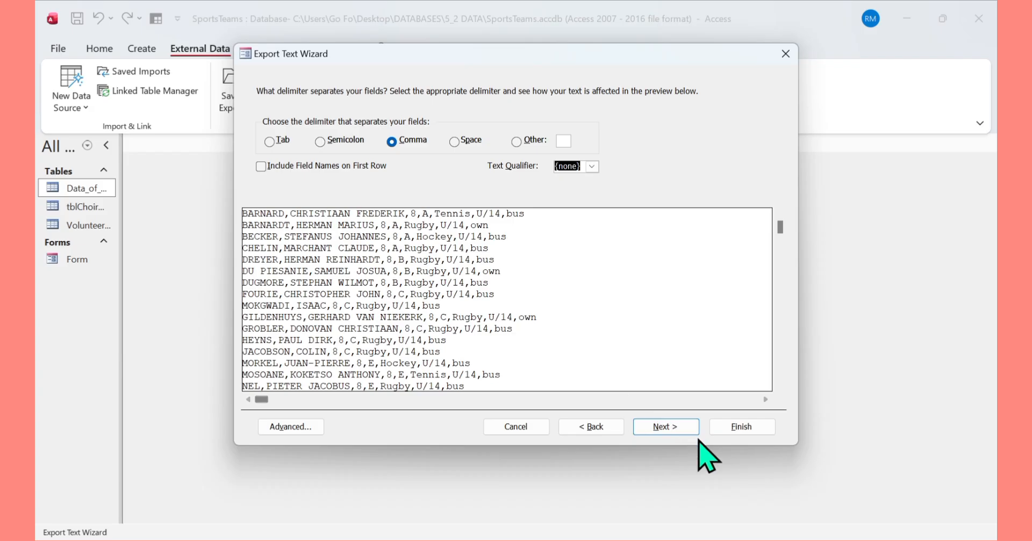
{"action": "left_click", "coordinate": [666, 427]}
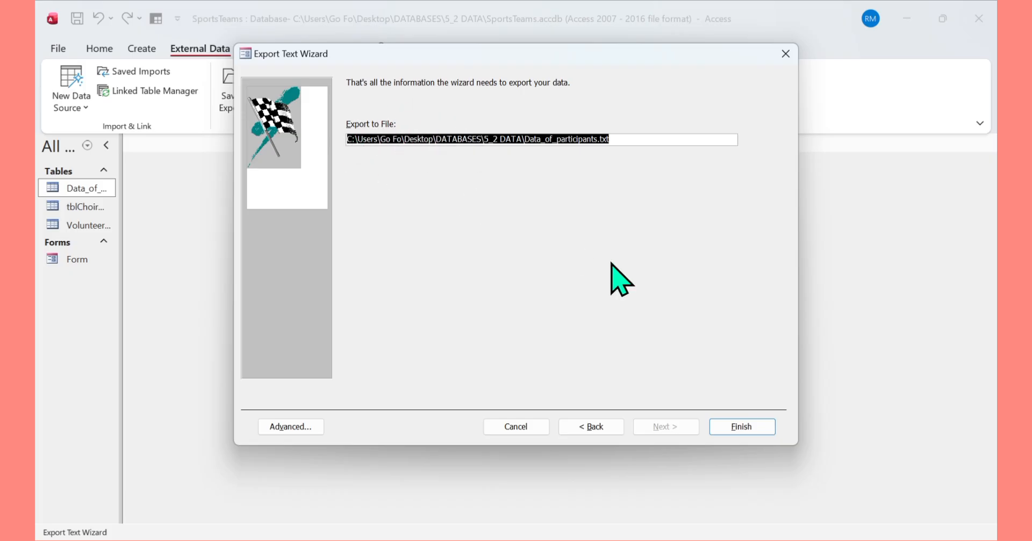
{"action": "left_click", "coordinate": [733, 424]}
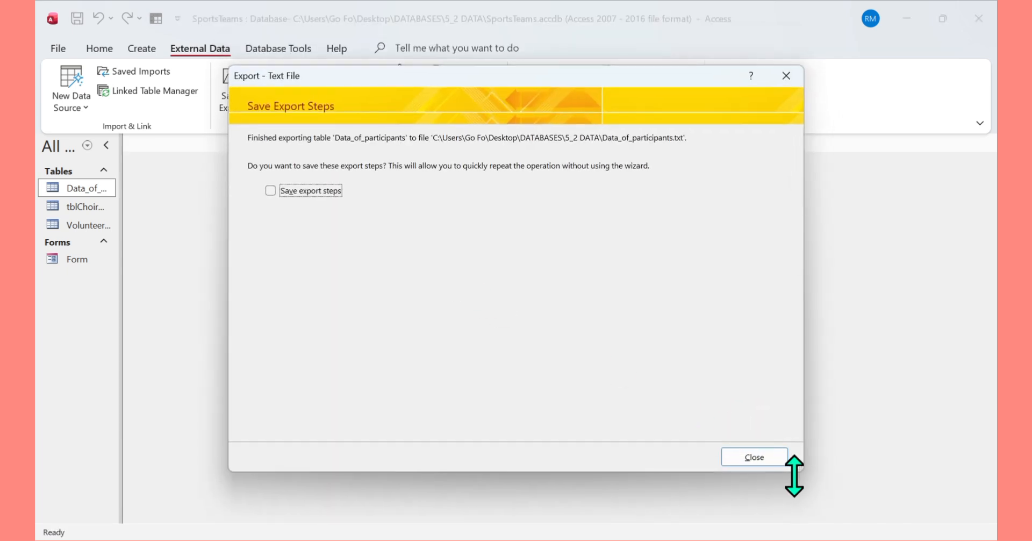
{"action": "left_click", "coordinate": [763, 456]}
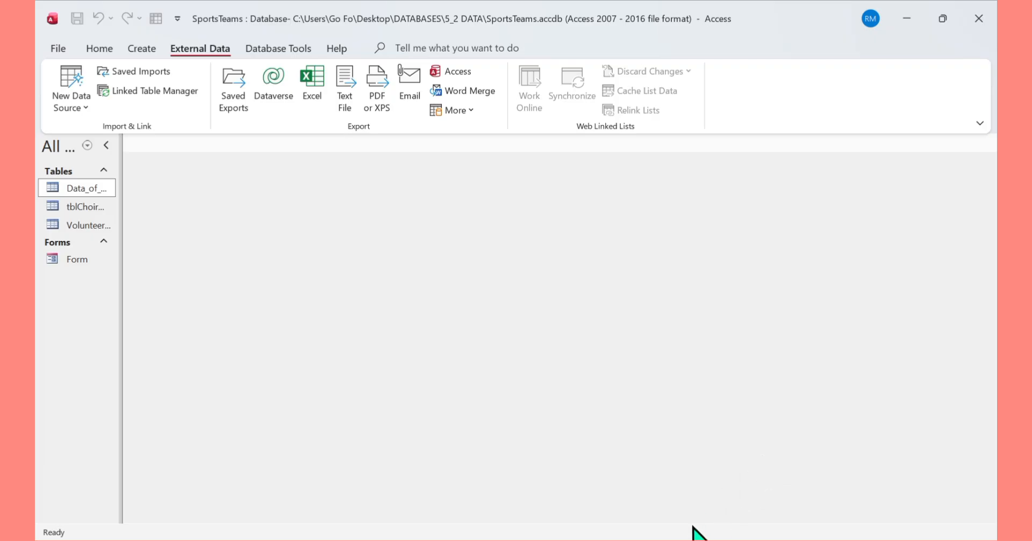
Step: Open Data_of_participants.txt from the 5_2 DATA folder in File Explorer to check the exported text, and switch back to Access
{"action": "mouse_move", "coordinate": [694, 535]}
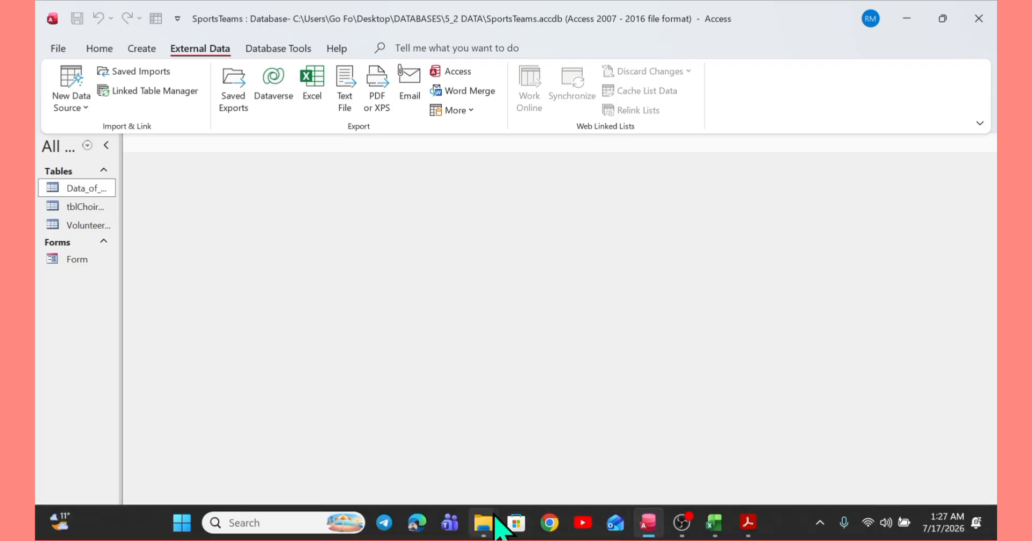
{"action": "mouse_move", "coordinate": [497, 519]}
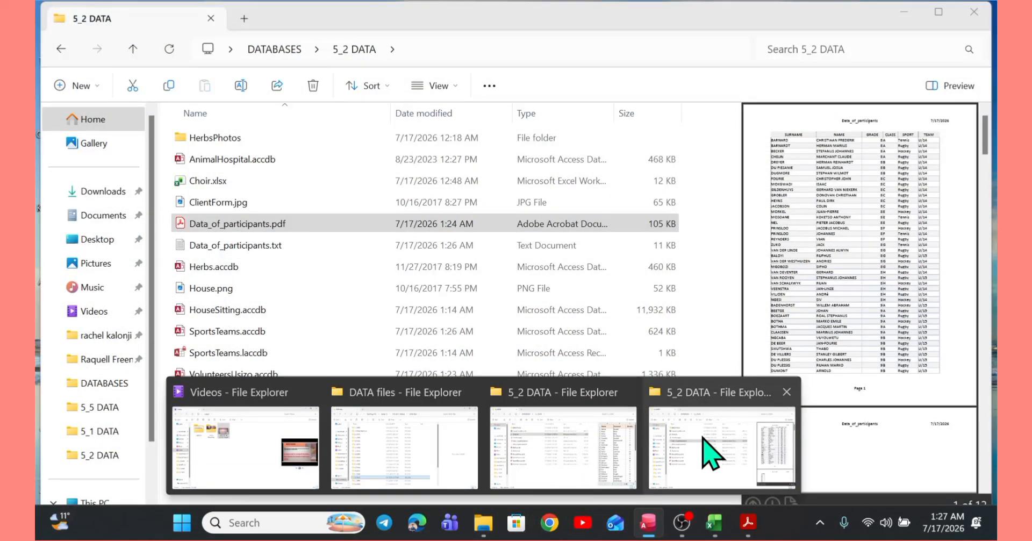
{"action": "left_click", "coordinate": [707, 452]}
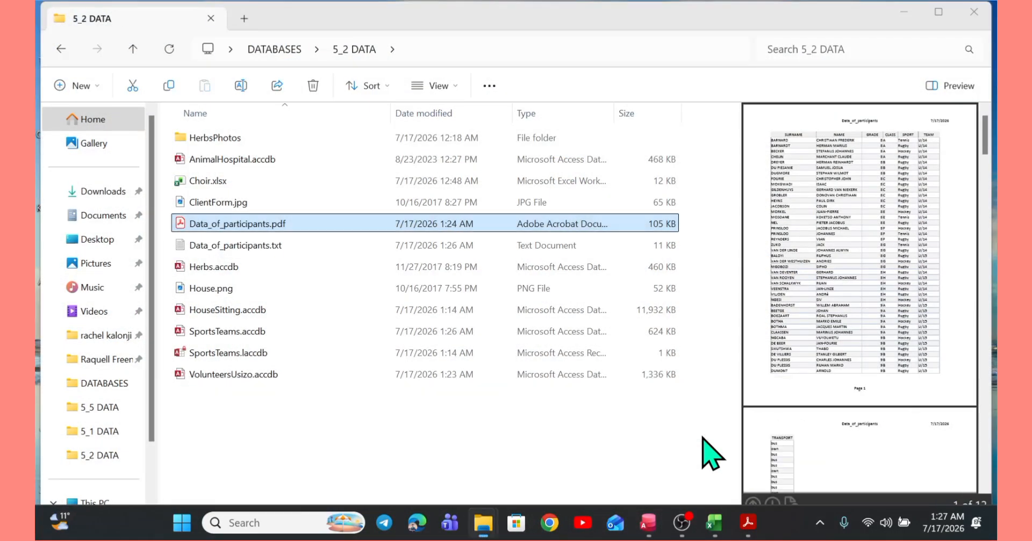
{"action": "left_click", "coordinate": [264, 244]}
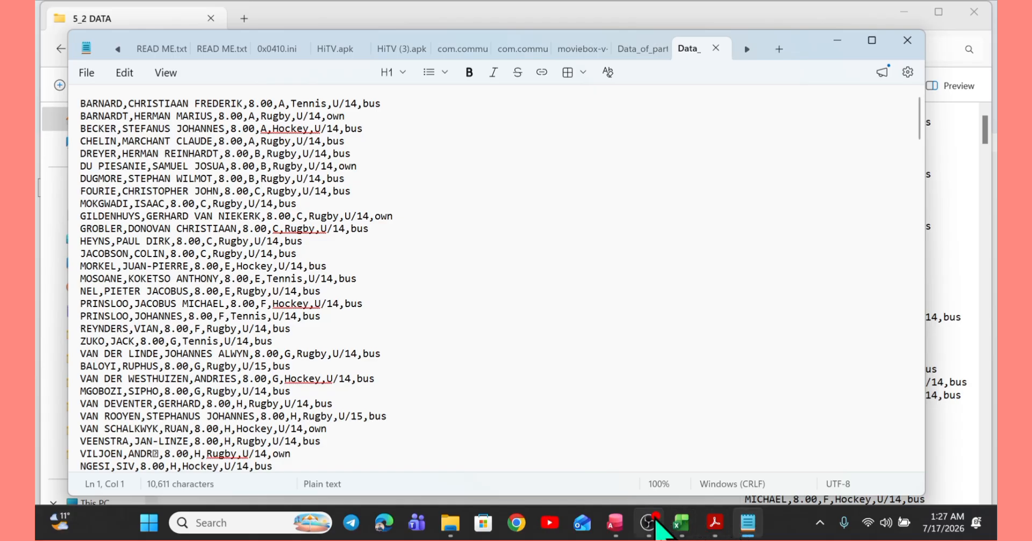
{"action": "mouse_move", "coordinate": [675, 520]}
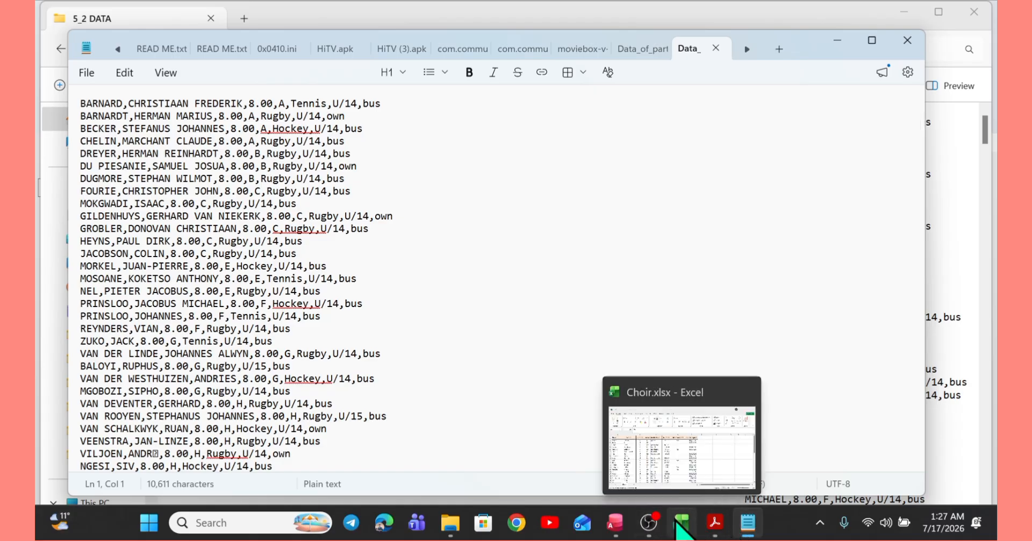
{"action": "mouse_move", "coordinate": [615, 518]}
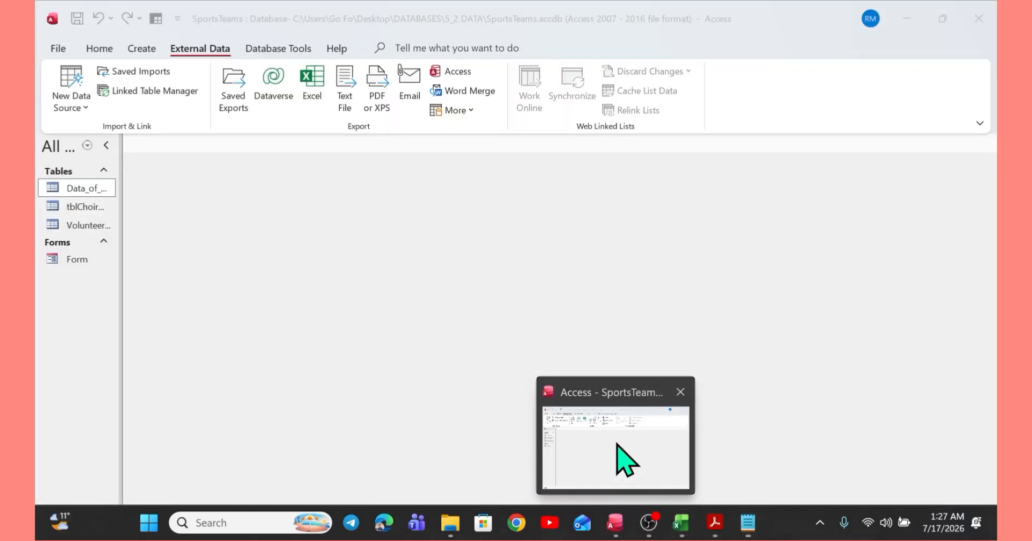
{"action": "left_click", "coordinate": [616, 443]}
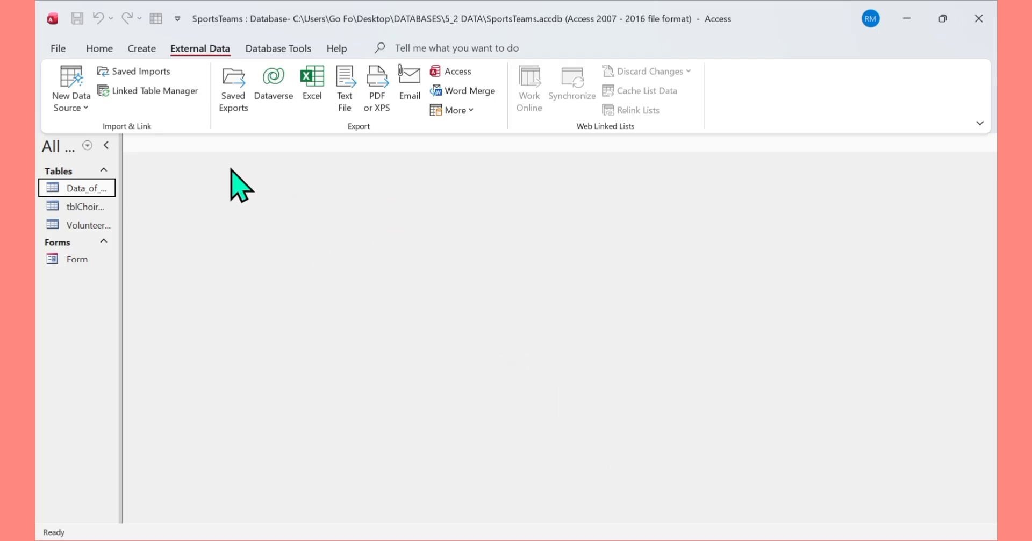
{"action": "left_click", "coordinate": [107, 50]}
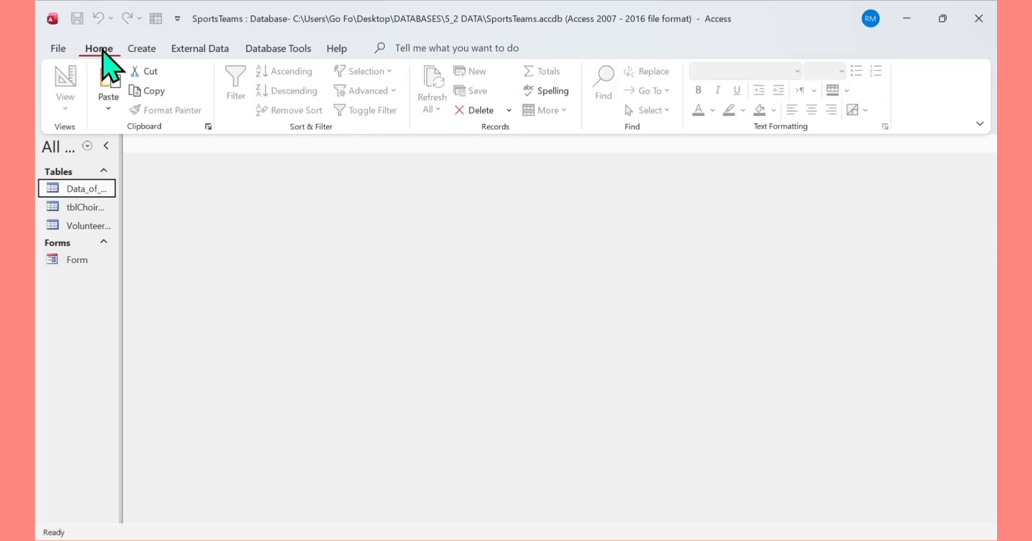
{"action": "left_click", "coordinate": [204, 49]}
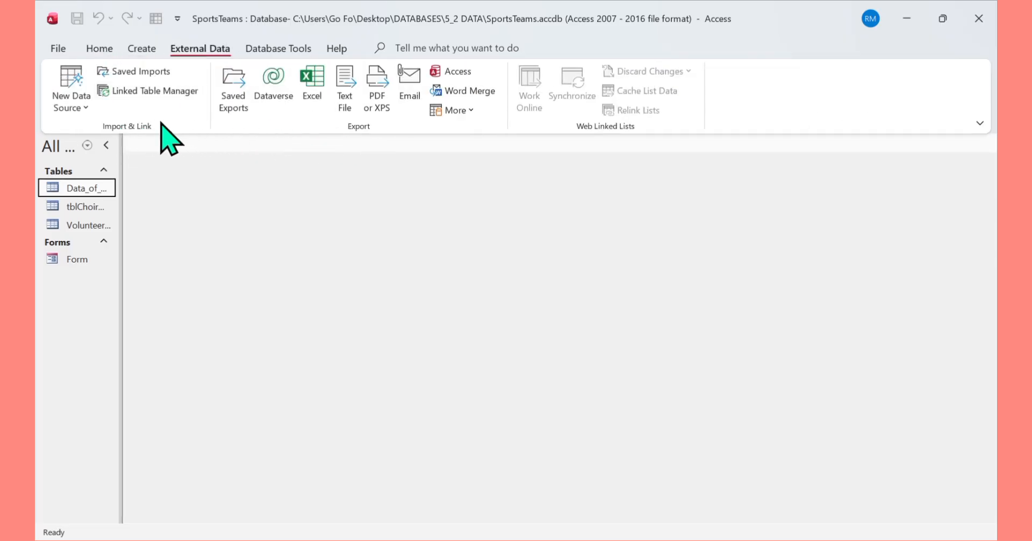
{"action": "left_click", "coordinate": [88, 110]}
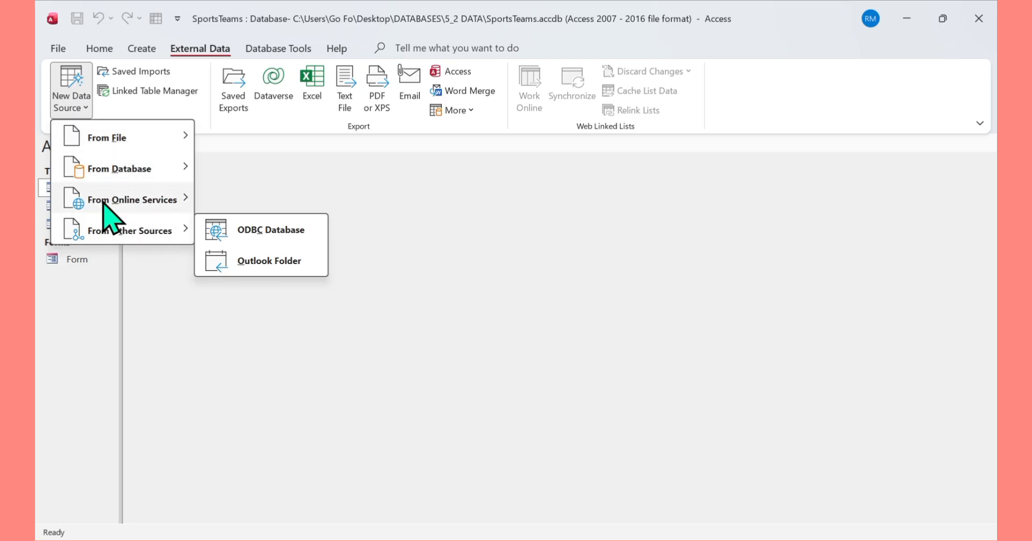
{"action": "mouse_move", "coordinate": [188, 170]}
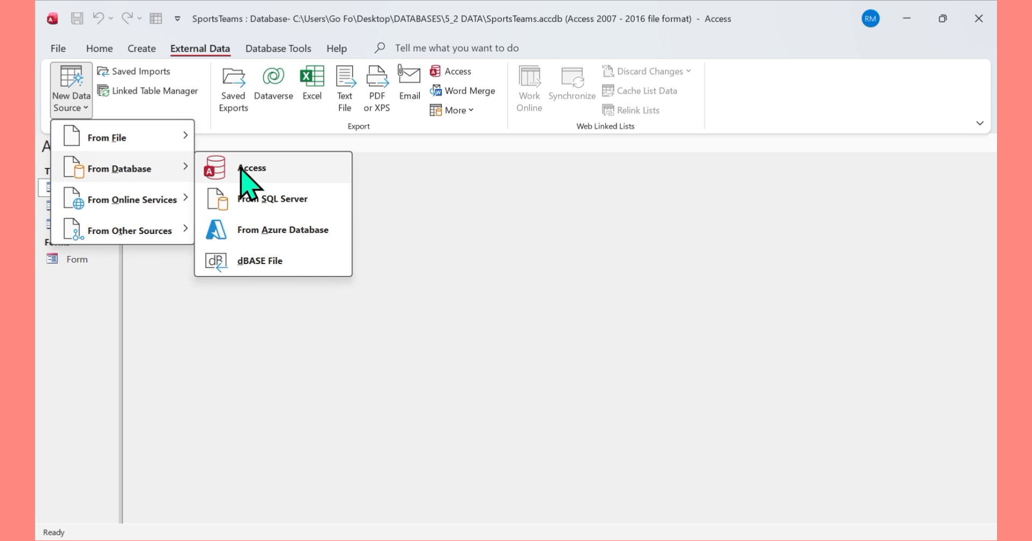
{"action": "left_click", "coordinate": [414, 195]}
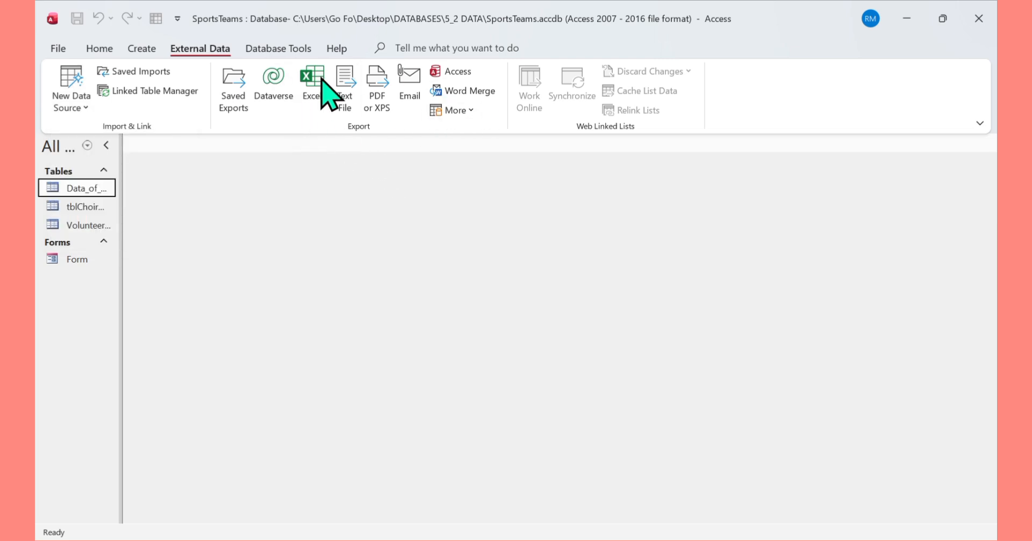